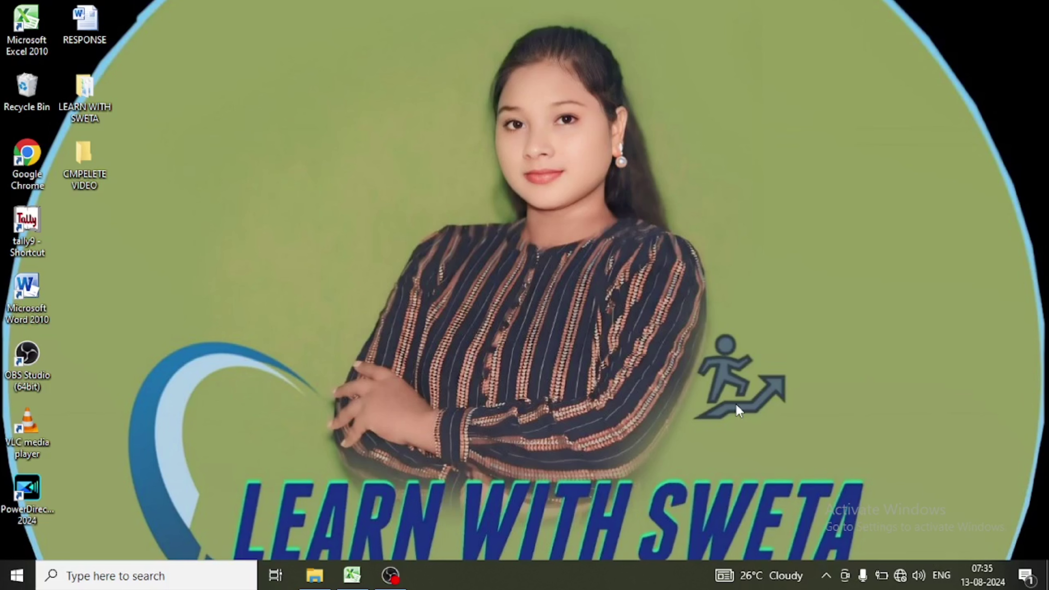
# Restore the Excel workbook holding the student UT1–UT5 marks table from the taskbar
pyautogui.click(353, 576)
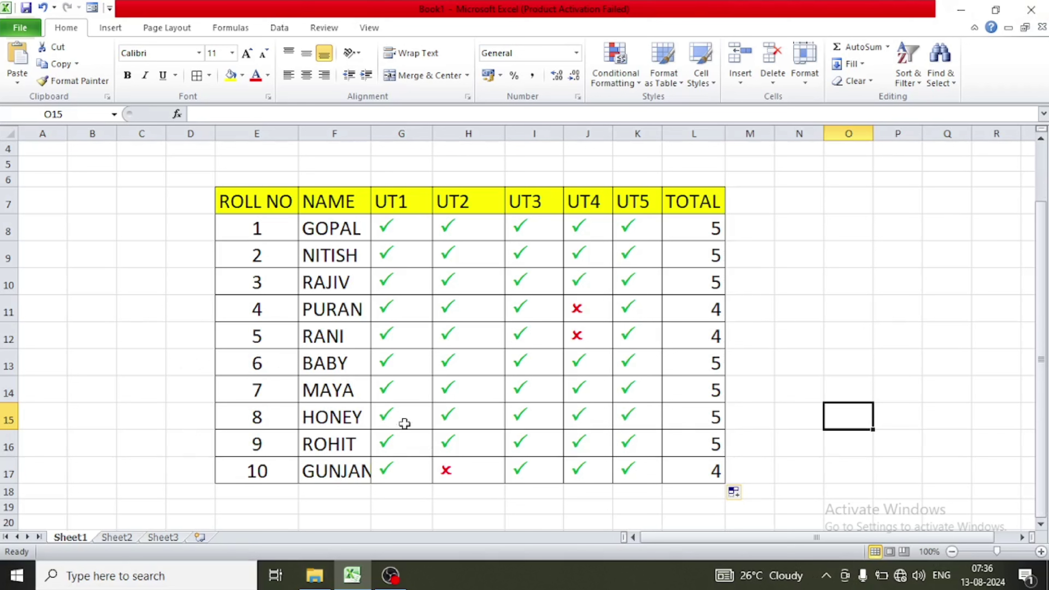
# Delete all tick, cross and total entries in G8:L17
pyautogui.moveTo(386, 226); pyautogui.dragTo(640, 230)
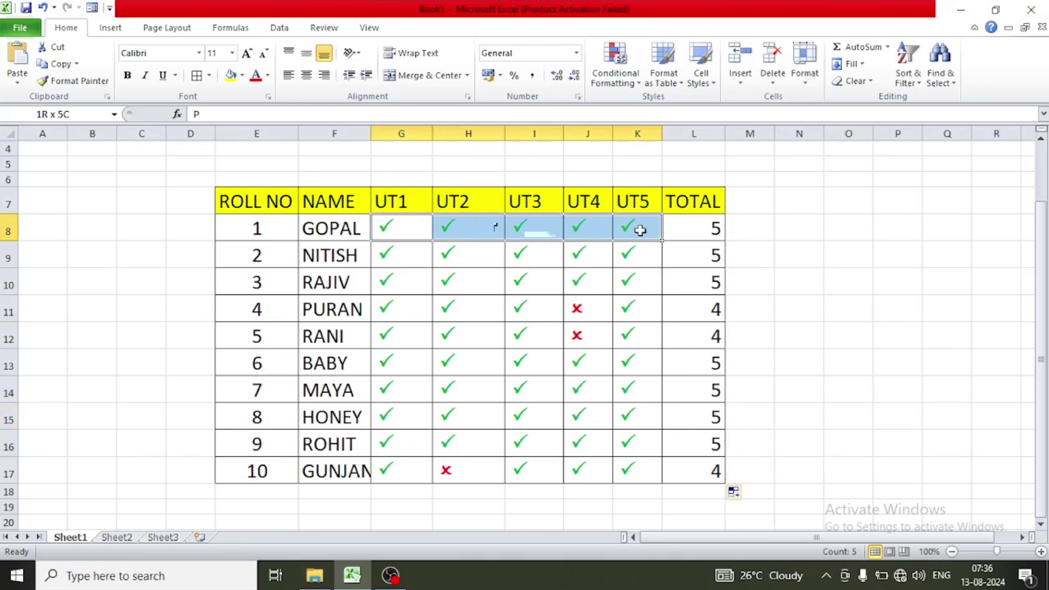
pyautogui.click(680, 232)
pyautogui.click(814, 277)
pyautogui.click(380, 224)
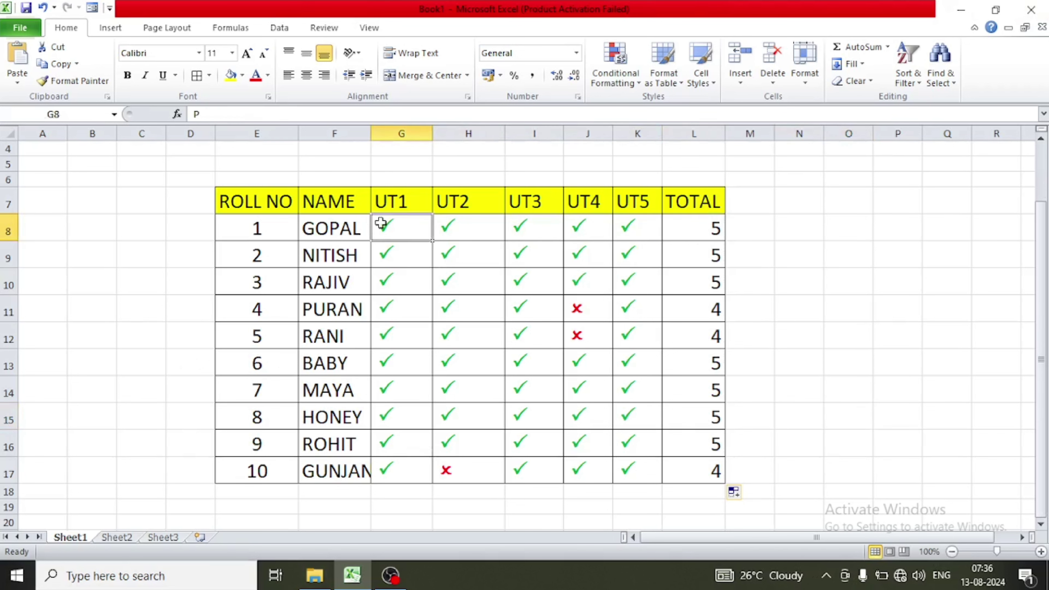
pyautogui.moveTo(380, 223); pyautogui.dragTo(718, 471)
pyautogui.press('Delete')
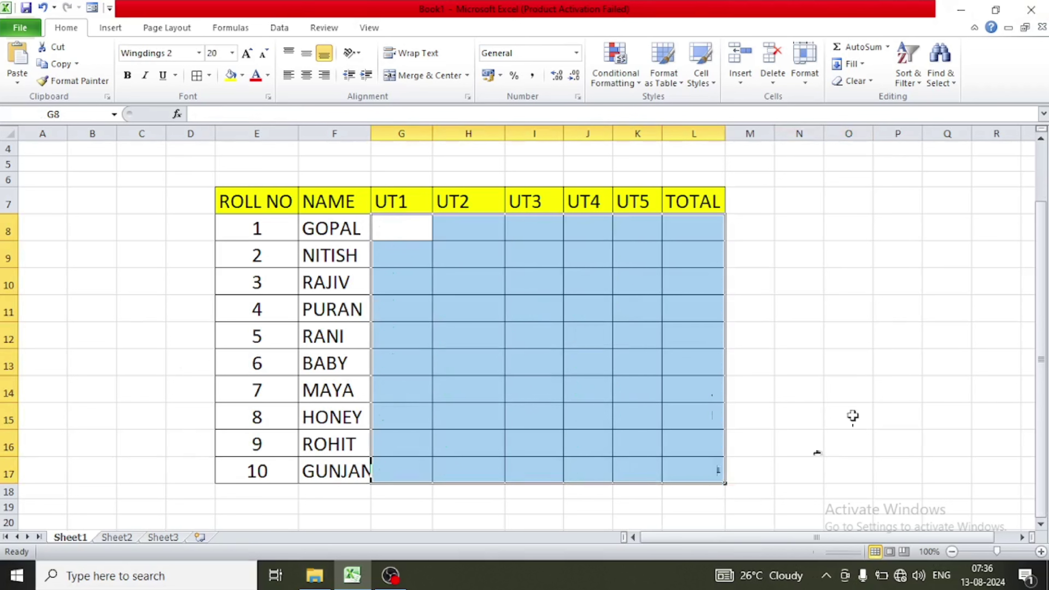
pyautogui.click(849, 389)
# Undo back through the earlier mark and total edits until the grid is blank
pyautogui.hotkey('ctrl', 'z')
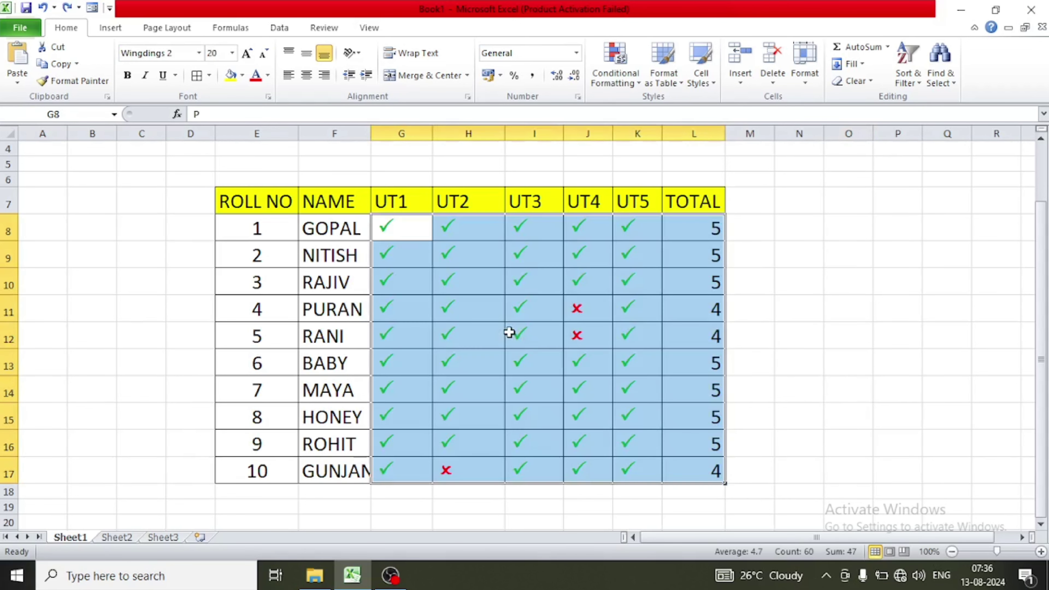
pyautogui.hotkey('ctrl', 'z')
pyautogui.hotkey('ctrl', 'z')
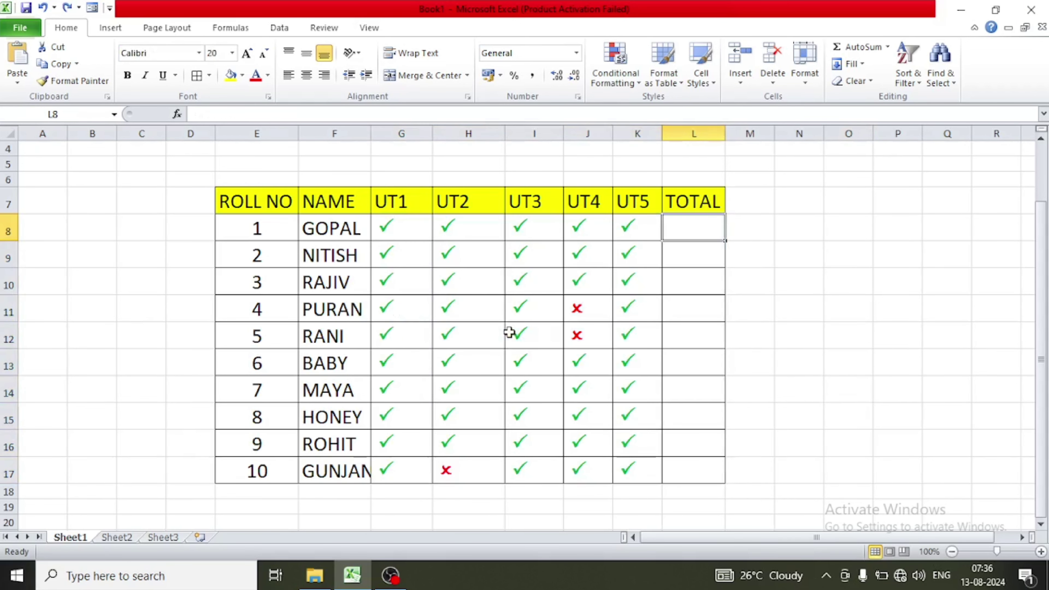
pyautogui.hotkey('ctrl', 'z')
pyautogui.hotkey('ctrl', 'z')
pyautogui.hotkey('ctrl', 'z')
pyautogui.hotkey('ctrl', 'z')
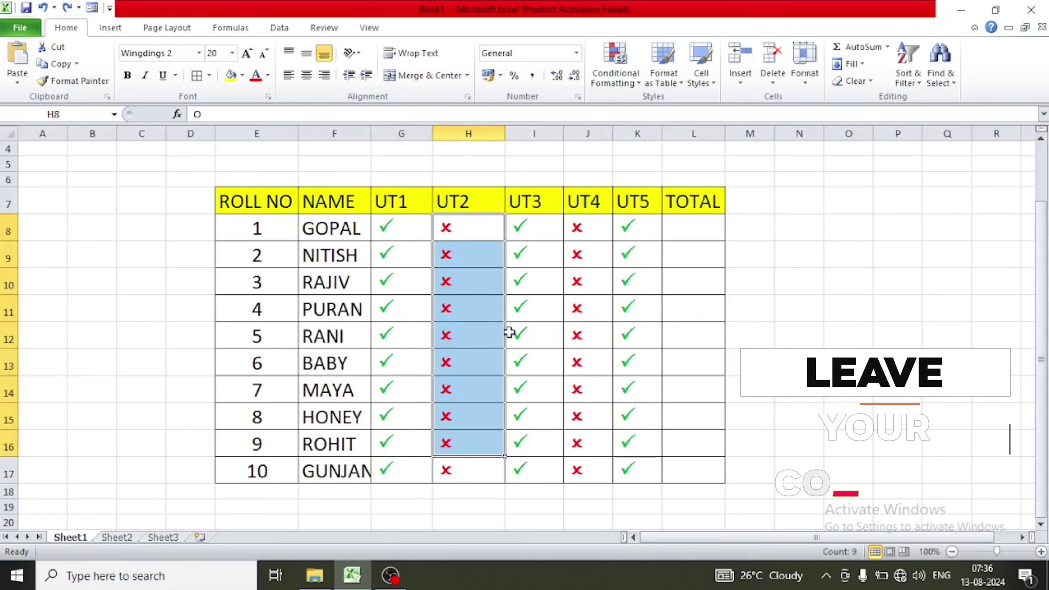
pyautogui.hotkey('ctrl', 'z')
pyautogui.hotkey('ctrl', 'z')
pyautogui.hotkey('ctrl', 'z')
pyautogui.hotkey('ctrl', 'z')
pyautogui.hotkey('ctrl', 'z')
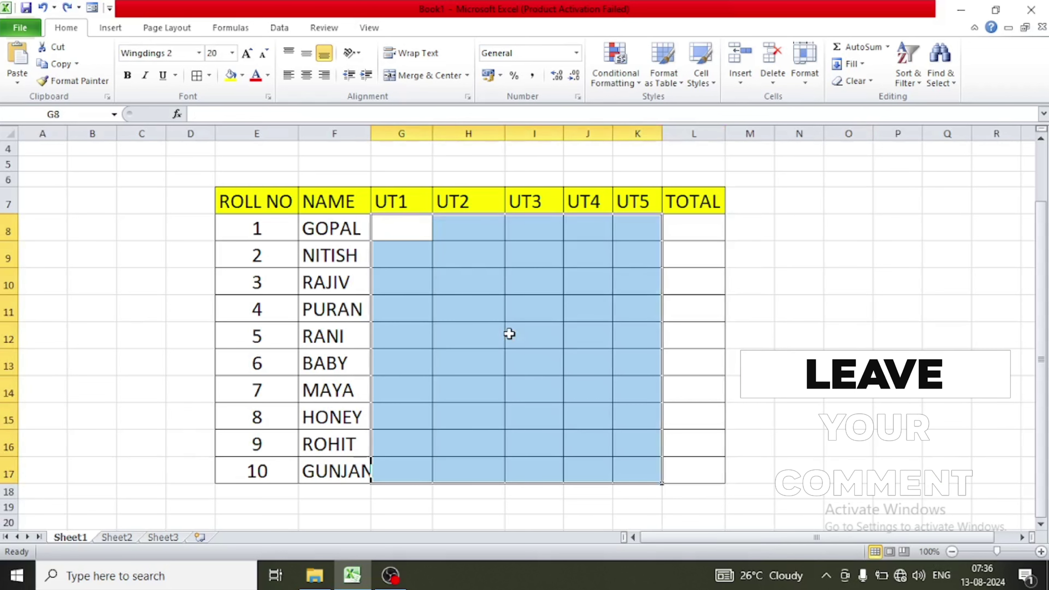
pyautogui.click(911, 363)
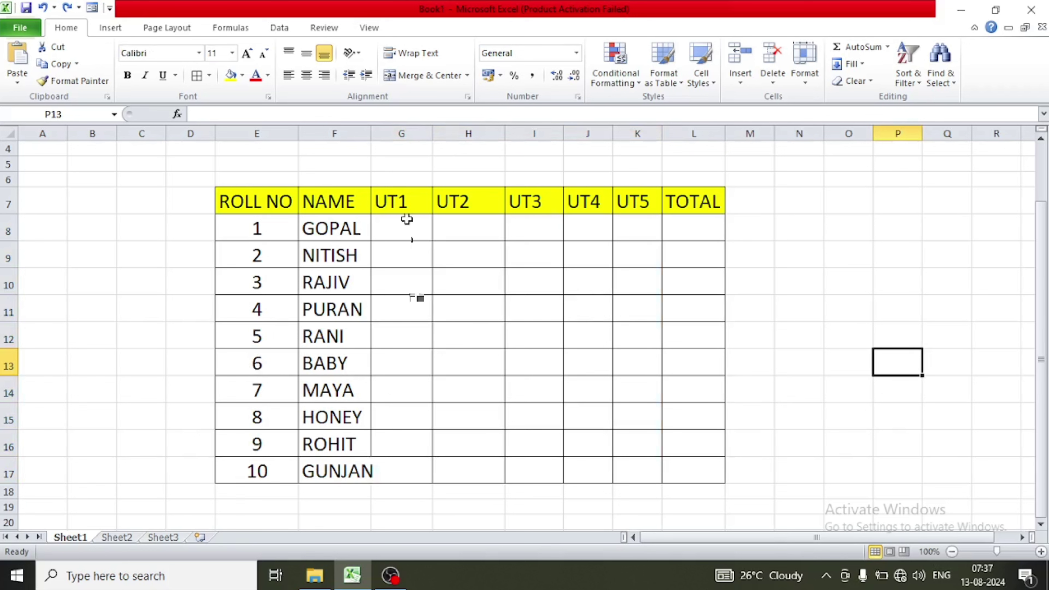
# Apply the Wingdings 2 font to the blank mark and total cells G8:L17
pyautogui.moveTo(407, 229)
pyautogui.mouseDown()
pyautogui.moveTo(698, 454)
pyautogui.moveTo(698, 473)
pyautogui.mouseUp()
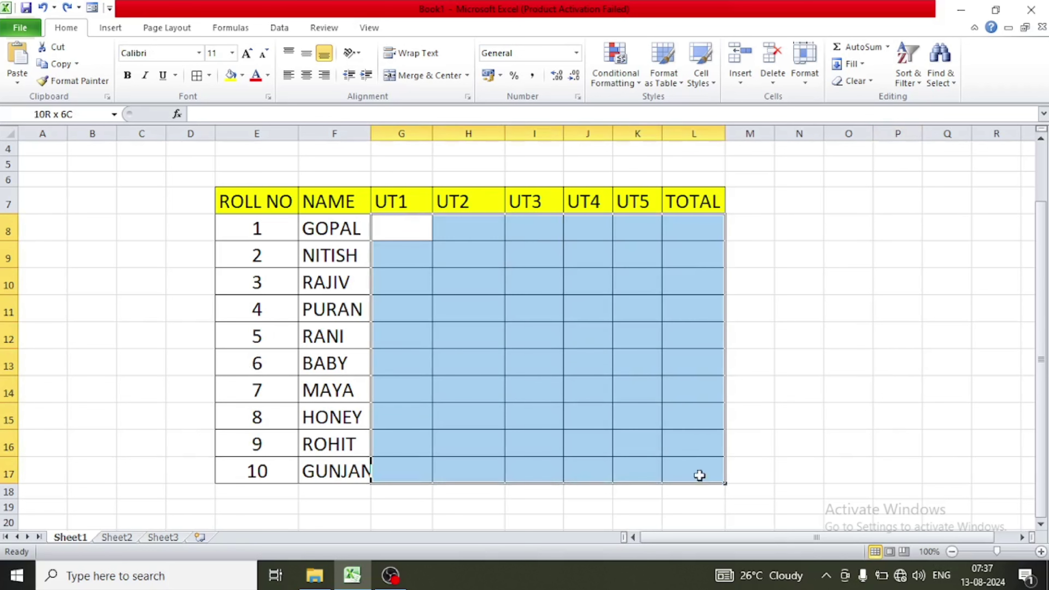
pyautogui.click(199, 53)
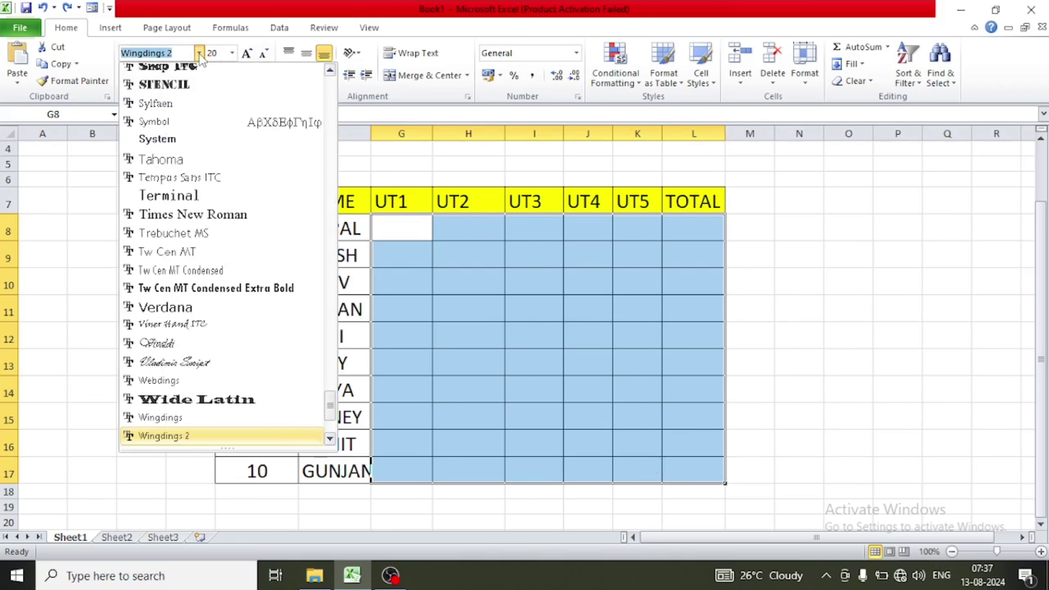
pyautogui.click(199, 53)
pyautogui.click(199, 53)
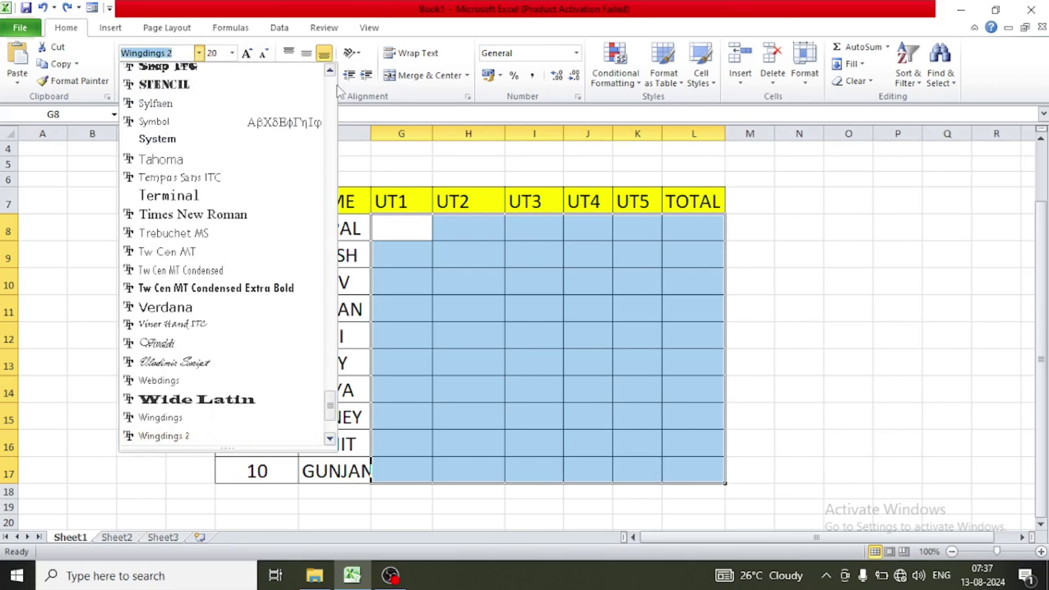
pyautogui.moveTo(330, 413)
pyautogui.mouseDown()
pyautogui.moveTo(343, 114)
pyautogui.moveTo(333, 88)
pyautogui.moveTo(330, 418)
pyautogui.mouseUp()
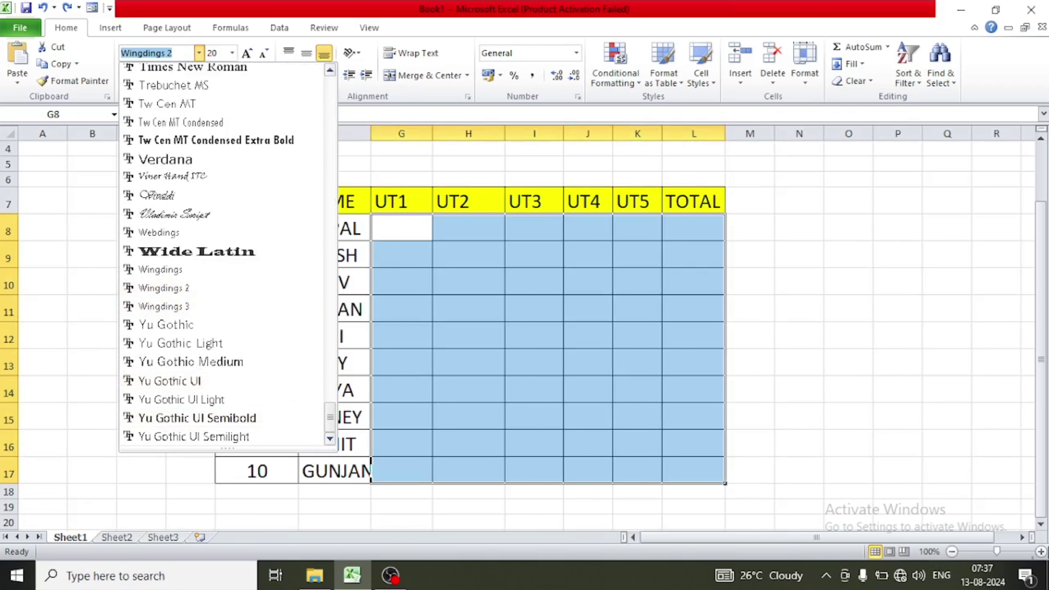
pyautogui.click(1040, 552)
pyautogui.click(1041, 552)
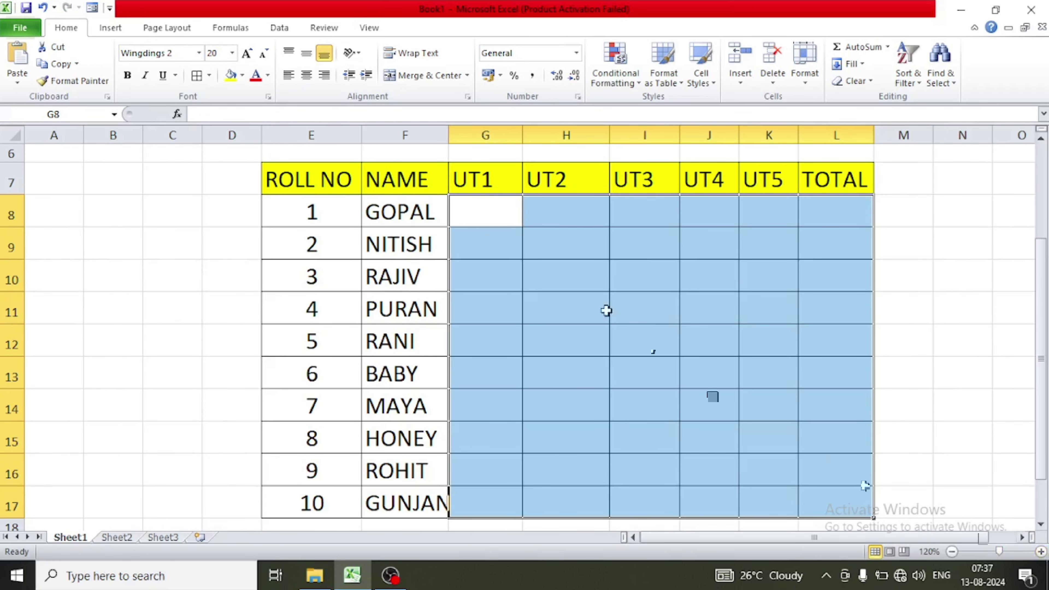
pyautogui.click(199, 53)
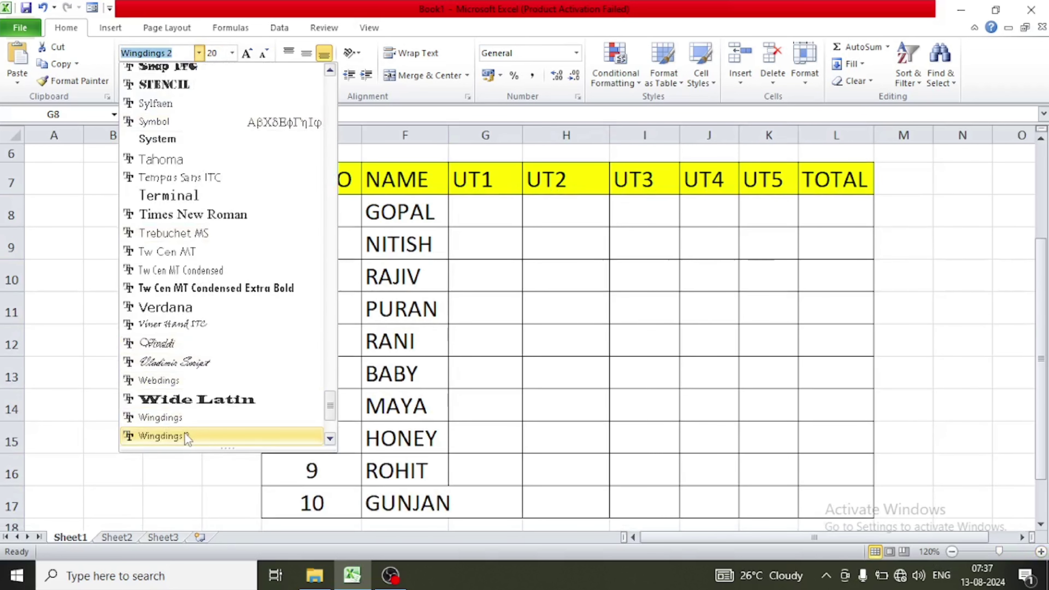
pyautogui.click(158, 436)
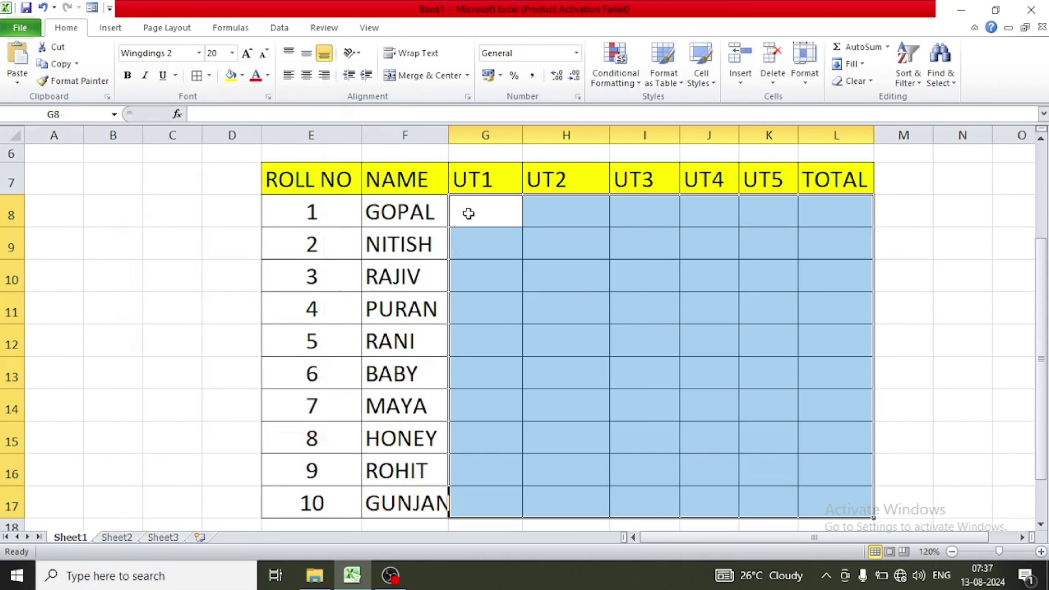
# Enter P ticks in GOPAL's row and fill them across UT1 to UT5
pyautogui.write('P')
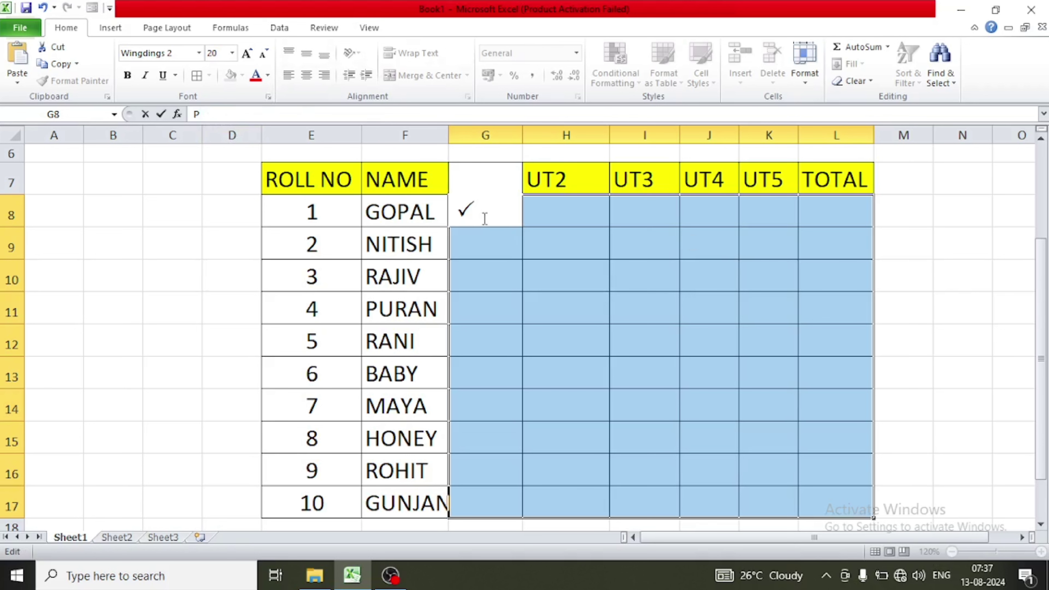
pyautogui.click(598, 214)
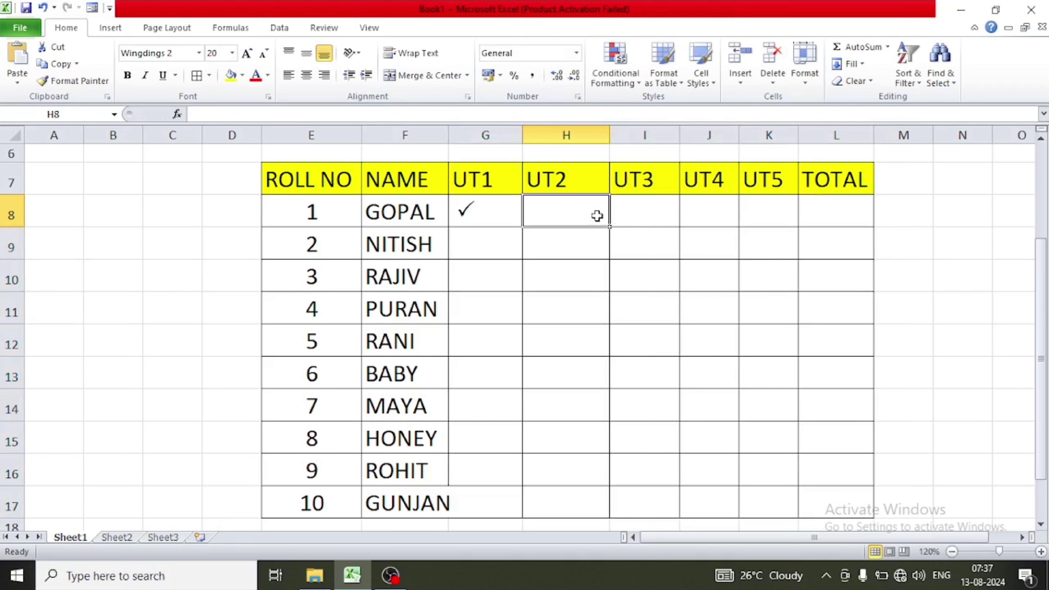
pyautogui.write('O')
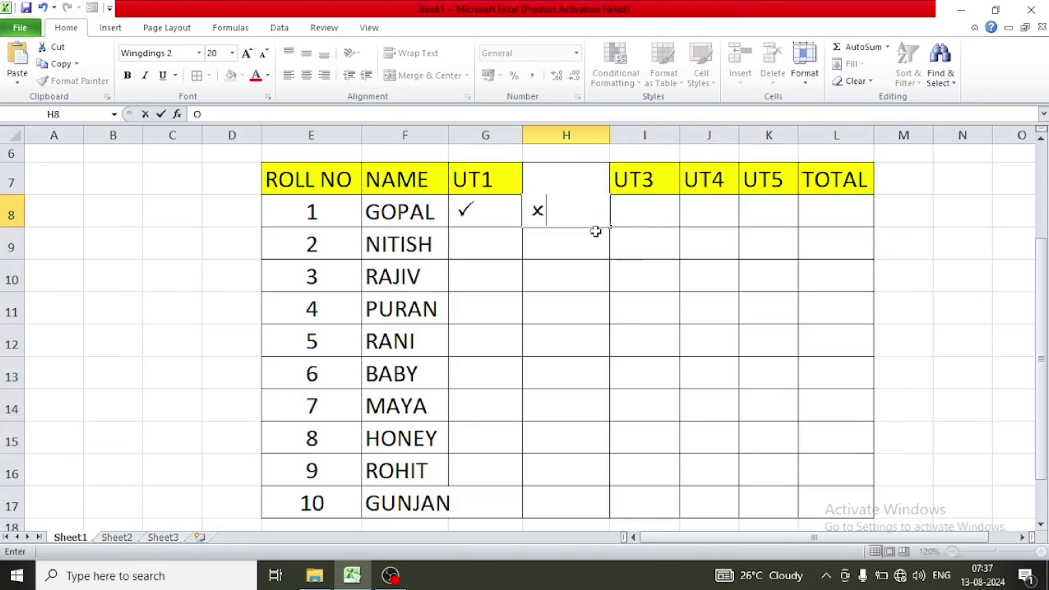
pyautogui.click(666, 263)
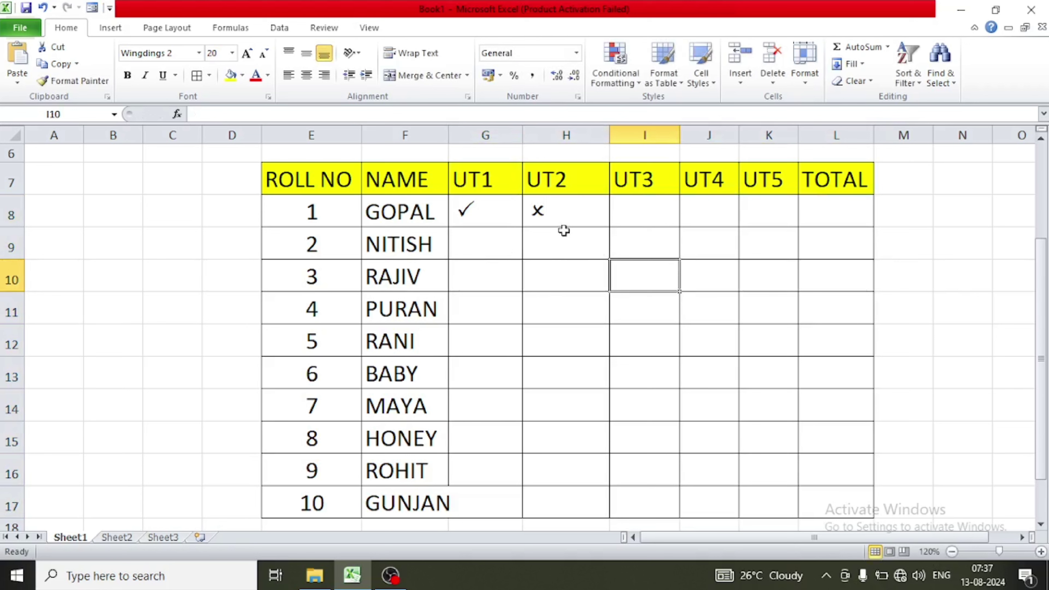
pyautogui.click(1045, 457)
pyautogui.click(582, 219)
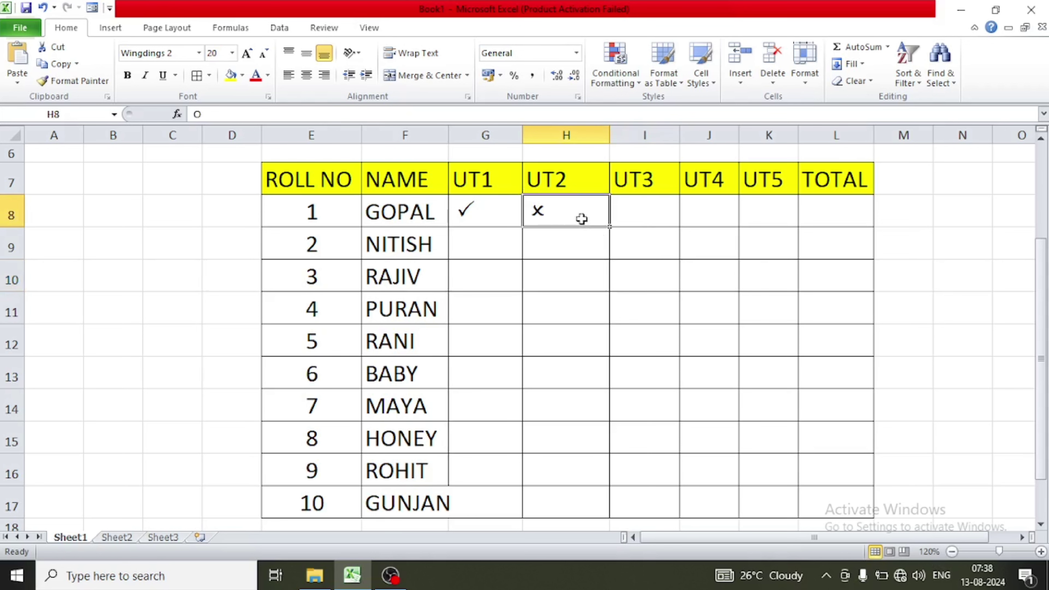
pyautogui.write('P')
pyautogui.moveTo(468, 211); pyautogui.dragTo(787, 227)
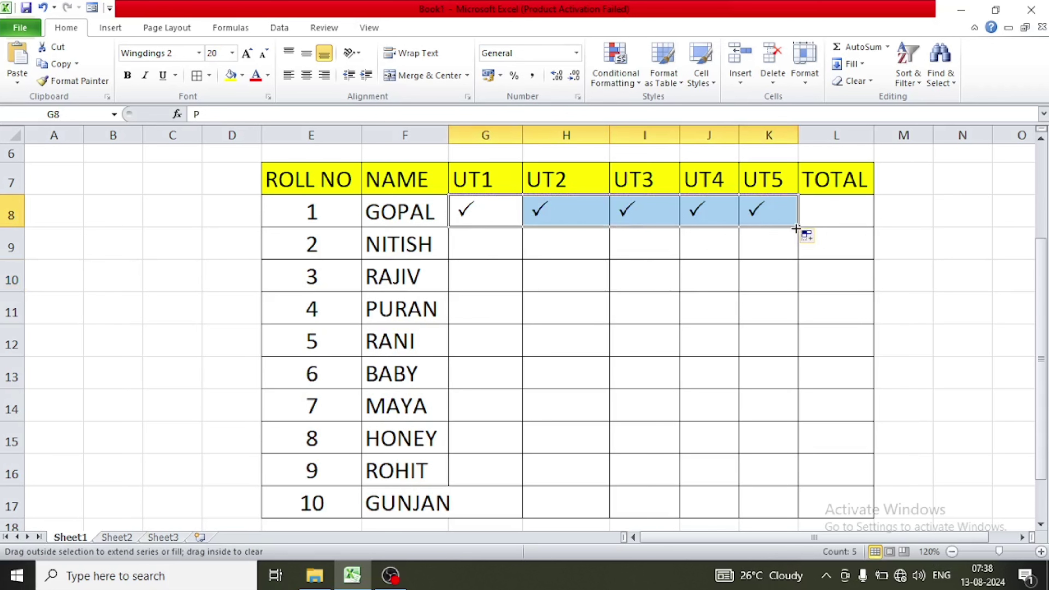
# Fill the ticks down all ten rows and put O crosses in RANI's UT1 and HONEY's UT4
pyautogui.moveTo(801, 229); pyautogui.dragTo(785, 506)
pyautogui.click(785, 506)
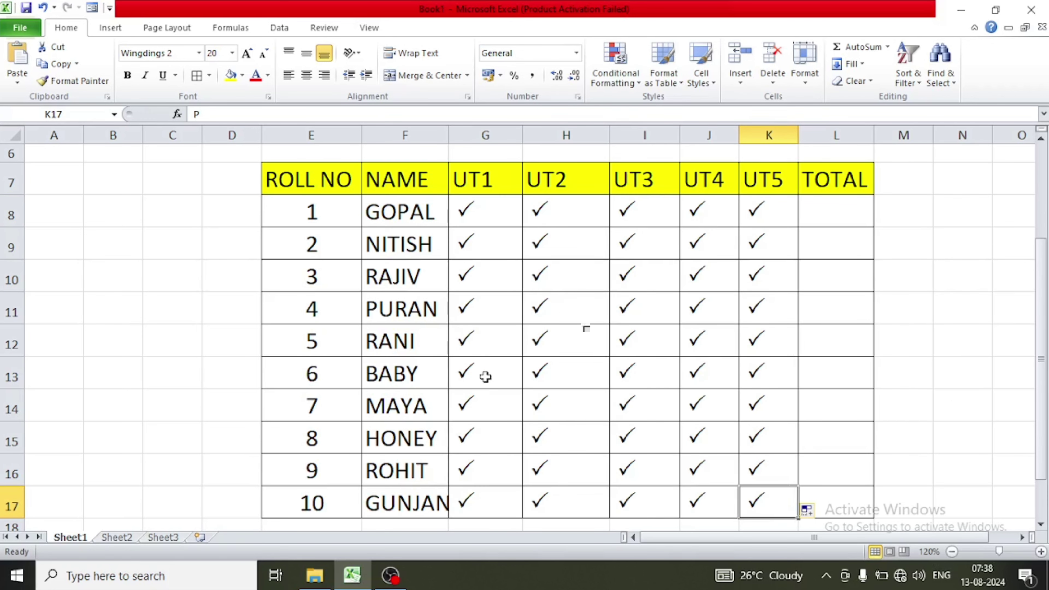
pyautogui.click(489, 351)
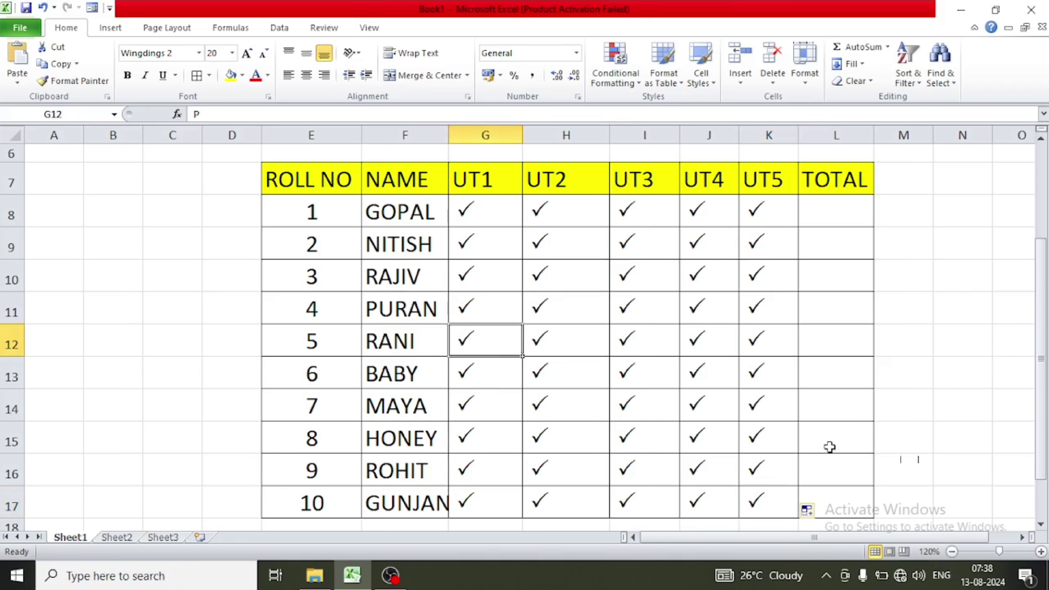
pyautogui.write('O')
pyautogui.click(697, 433)
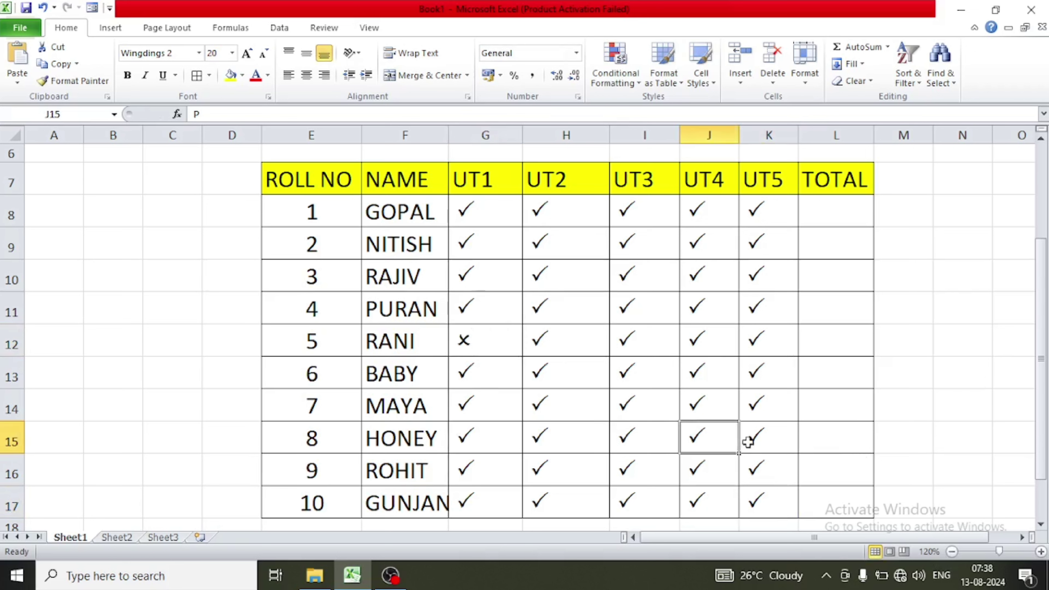
pyautogui.write('O')
pyautogui.click(494, 473)
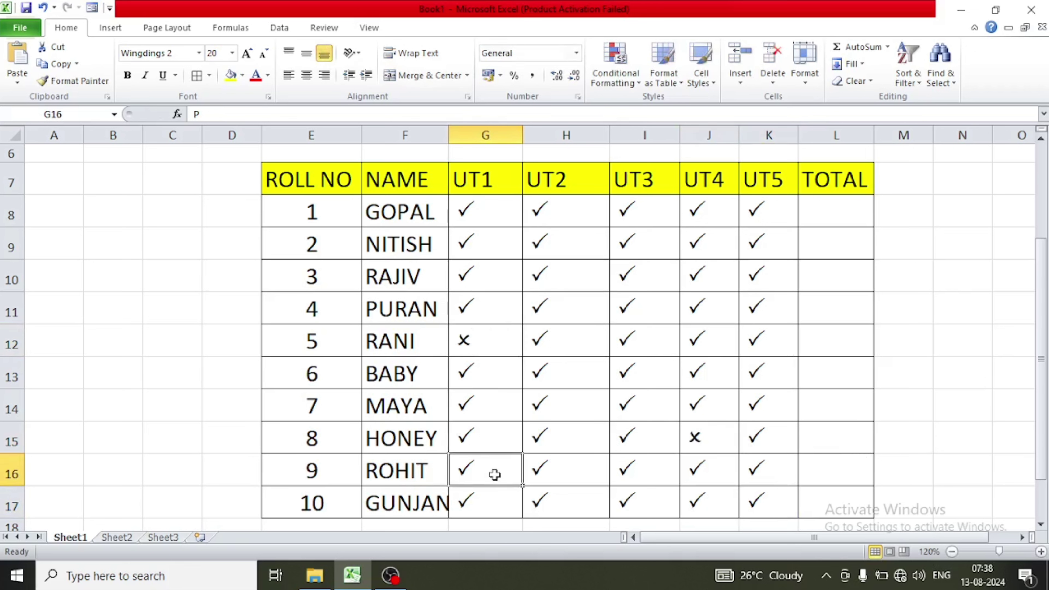
# Enter a cross in cell I10 and restore GOPAL's tick in G8
pyautogui.write('O')
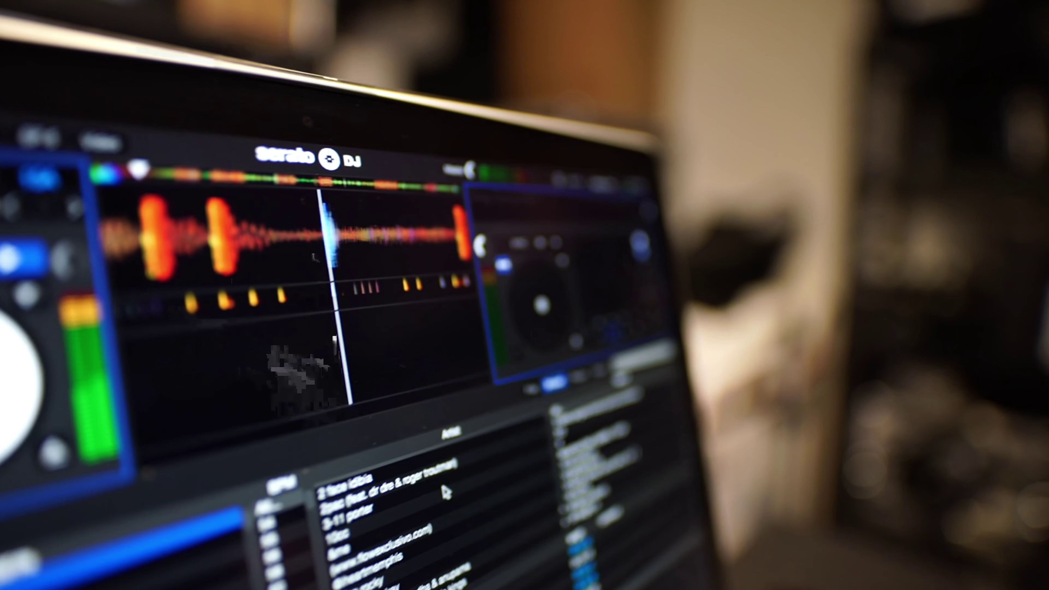
pyautogui.write('O')
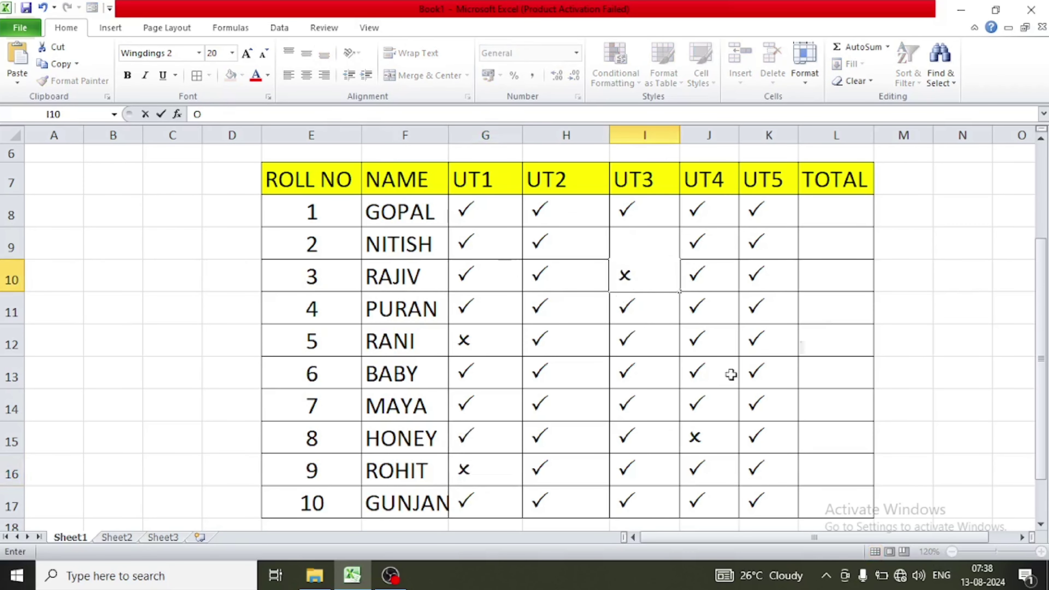
pyautogui.click(760, 365)
pyautogui.click(509, 224)
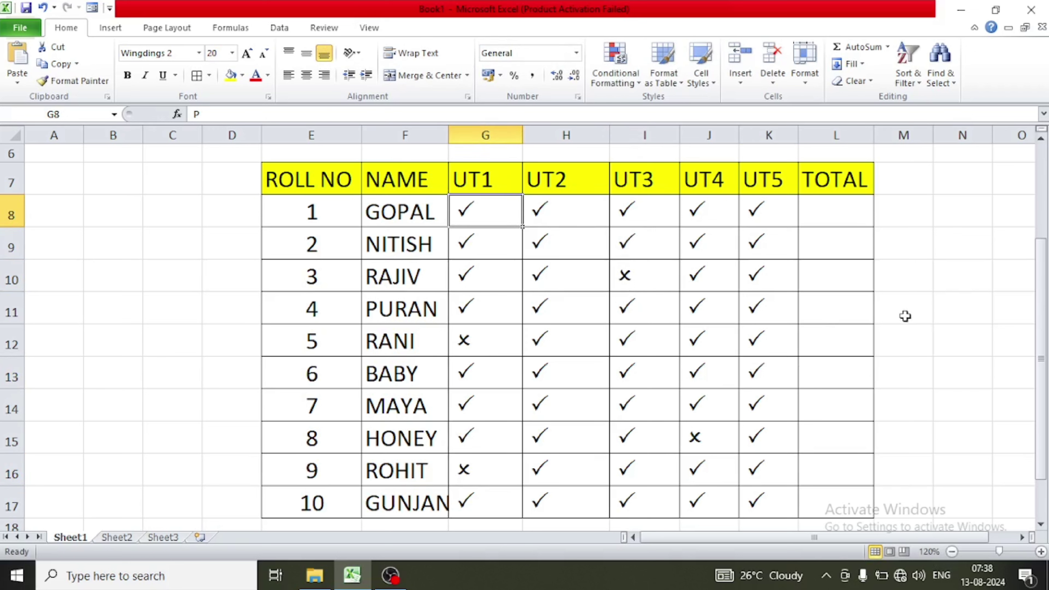
pyautogui.write('O')
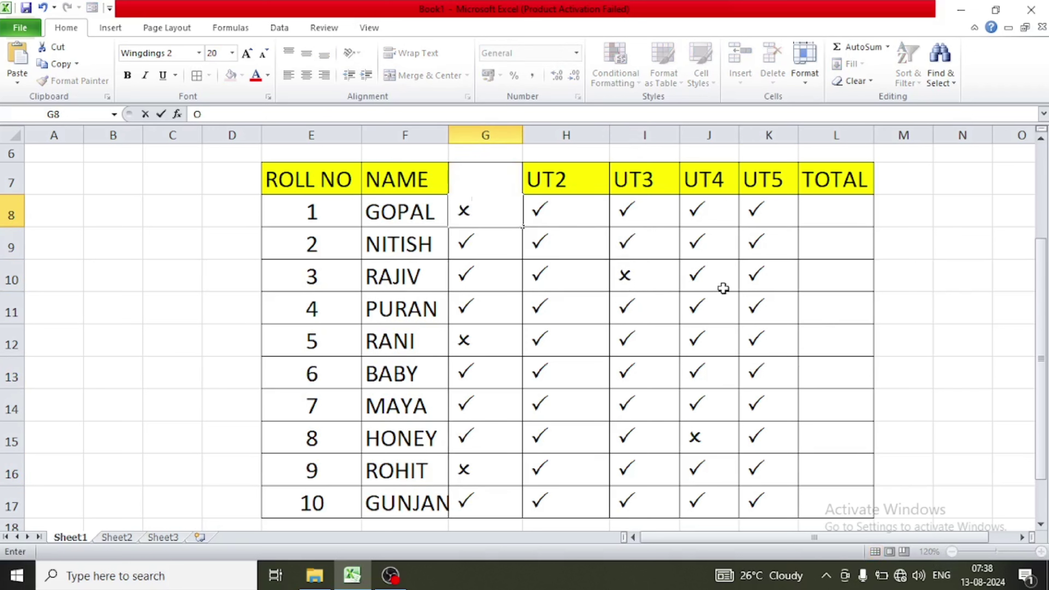
pyautogui.click(638, 249)
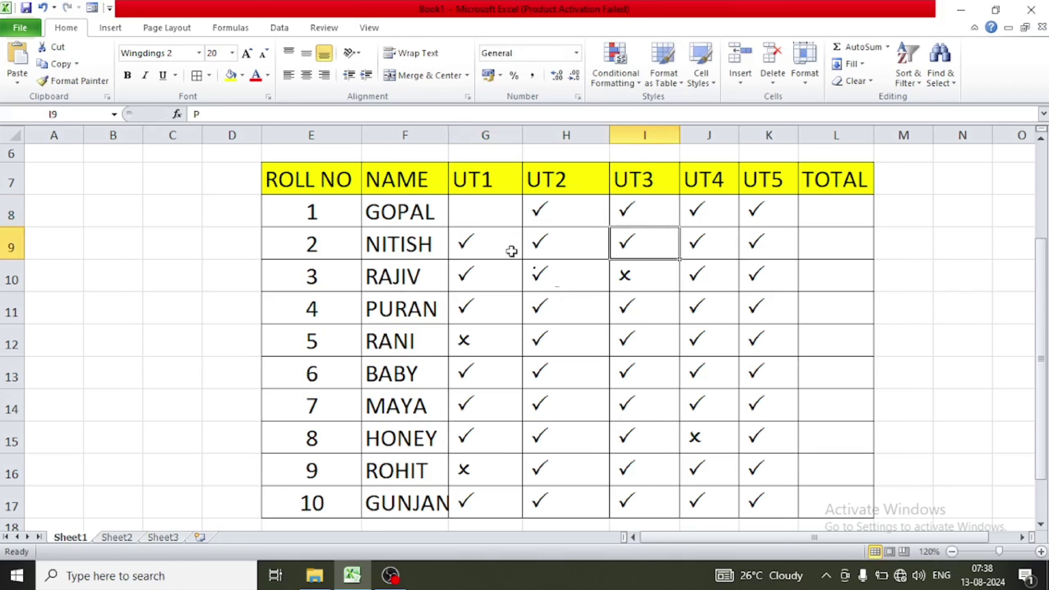
pyautogui.click(466, 215)
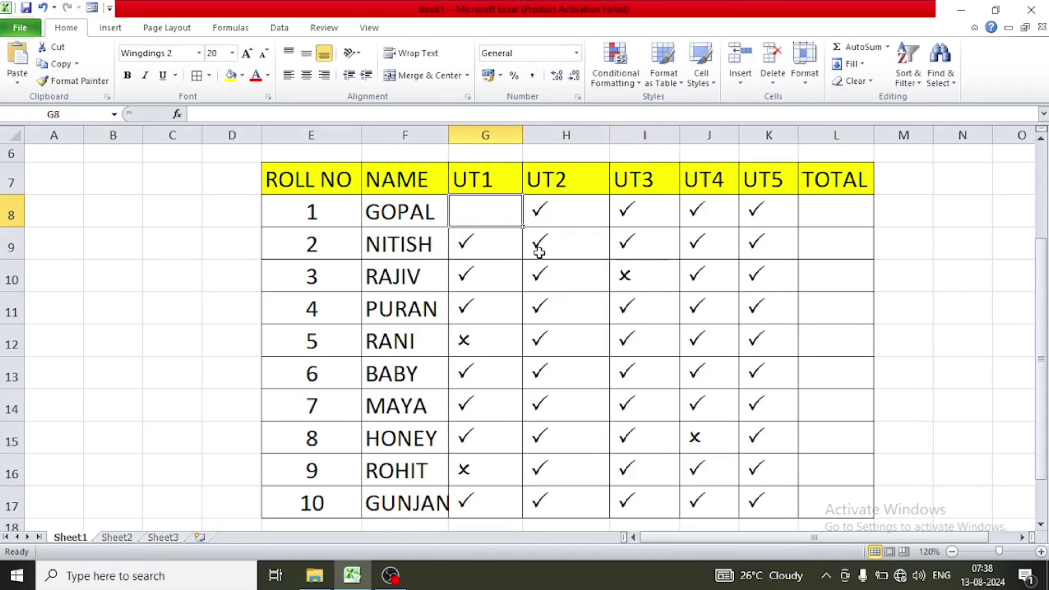
pyautogui.write('P')
pyautogui.click(647, 273)
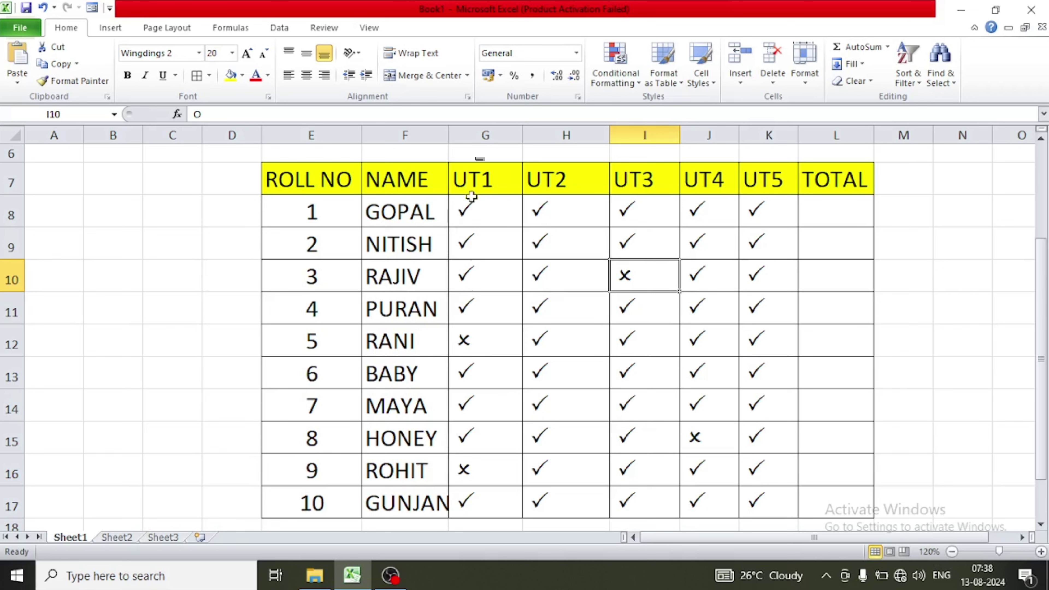
# For G8:K17, start a new conditional formatting rule matching cells that contain the specific text P
pyautogui.moveTo(463, 209)
pyautogui.mouseDown()
pyautogui.moveTo(709, 227)
pyautogui.moveTo(772, 355)
pyautogui.moveTo(771, 514)
pyautogui.mouseUp()
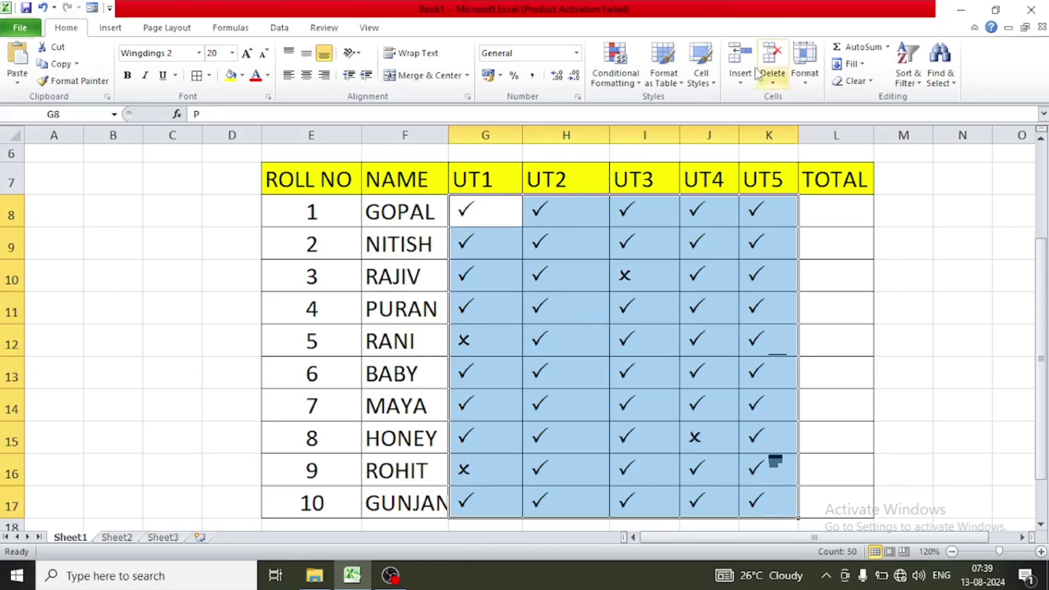
pyautogui.click(628, 85)
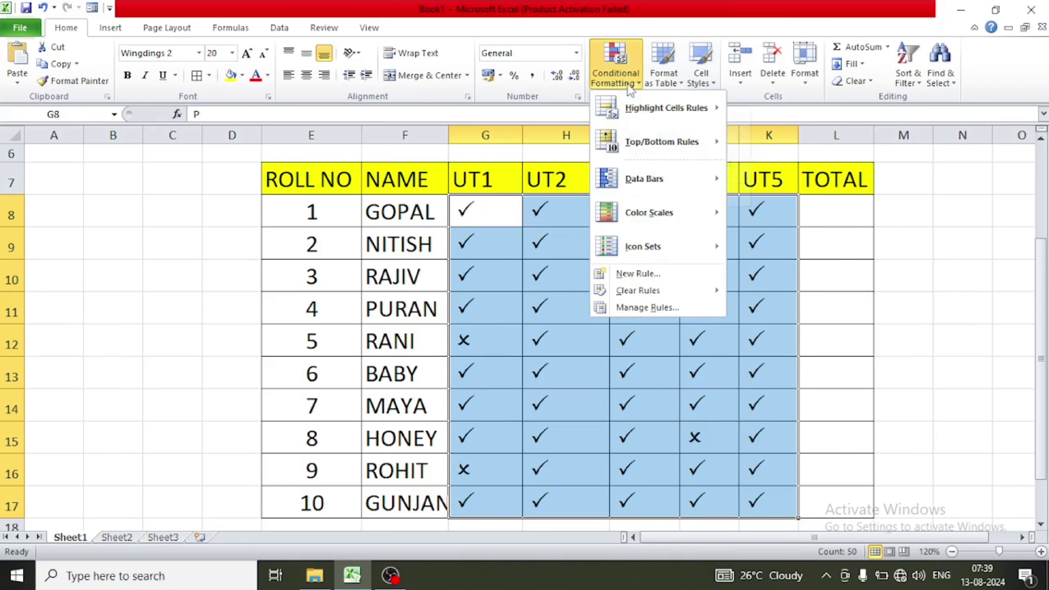
pyautogui.click(643, 310)
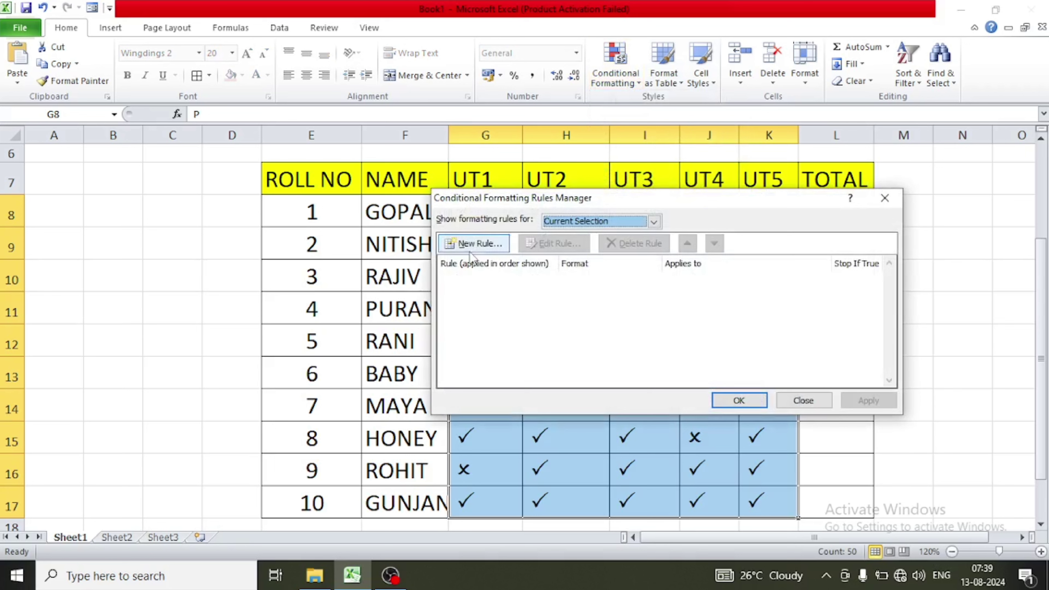
pyautogui.click(482, 244)
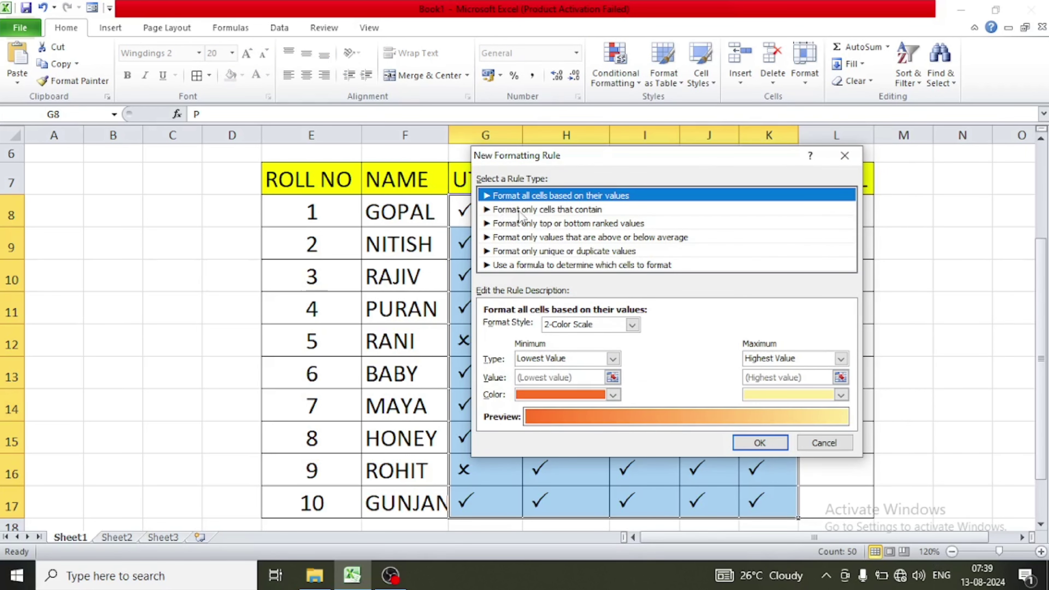
pyautogui.click(570, 211)
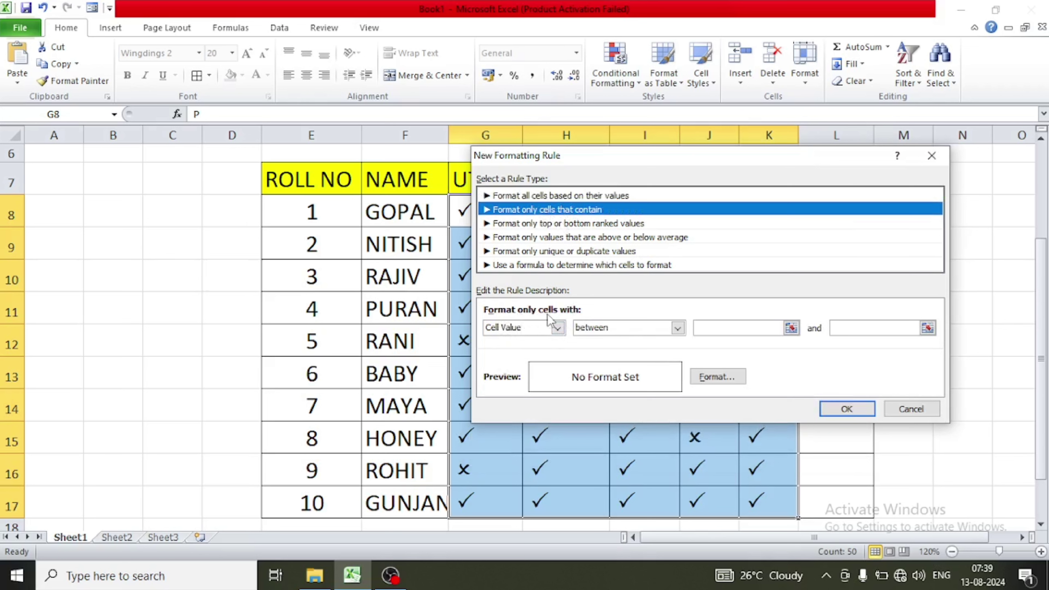
pyautogui.click(558, 328)
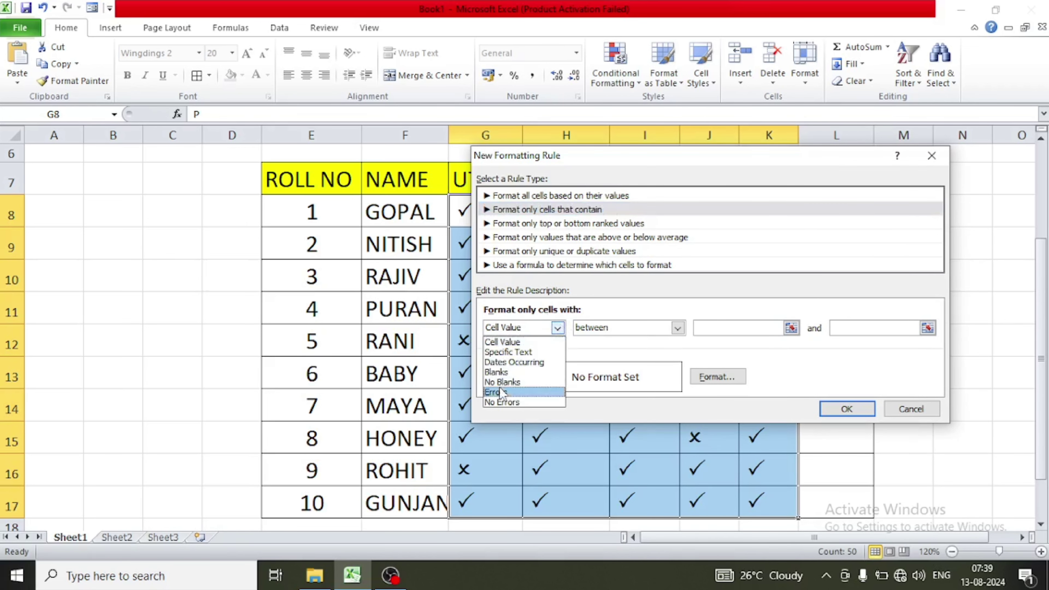
pyautogui.click(510, 355)
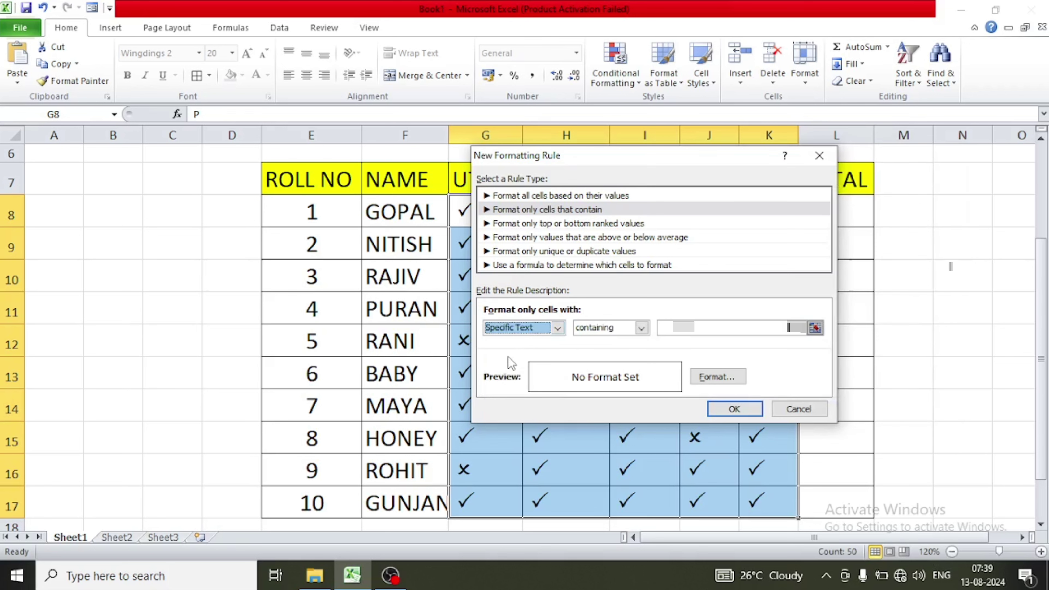
pyautogui.click(677, 329)
pyautogui.write('P')
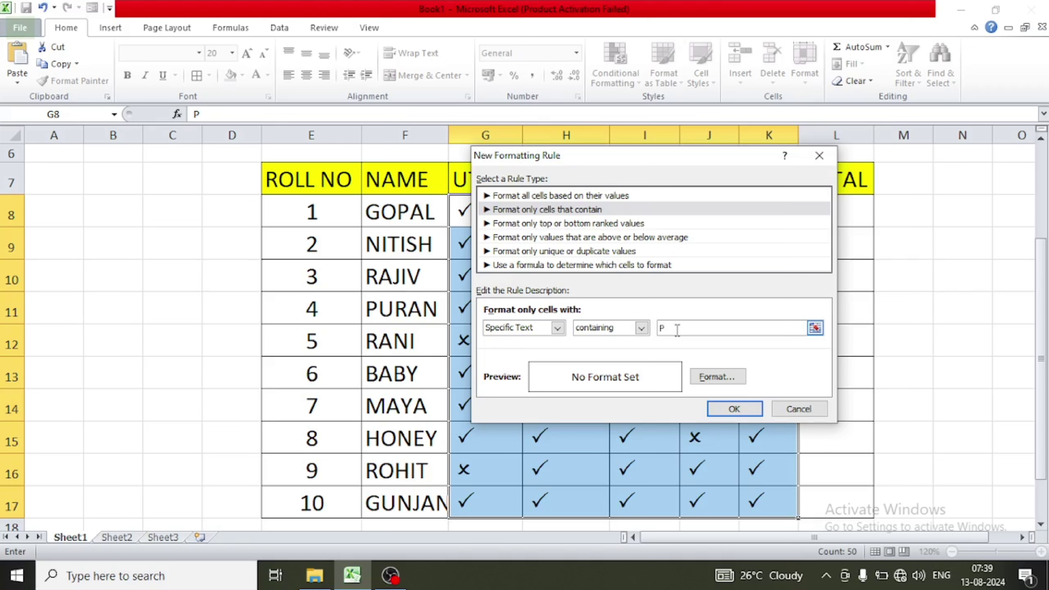
# Give the P rule a green bold font and save it
pyautogui.click(699, 382)
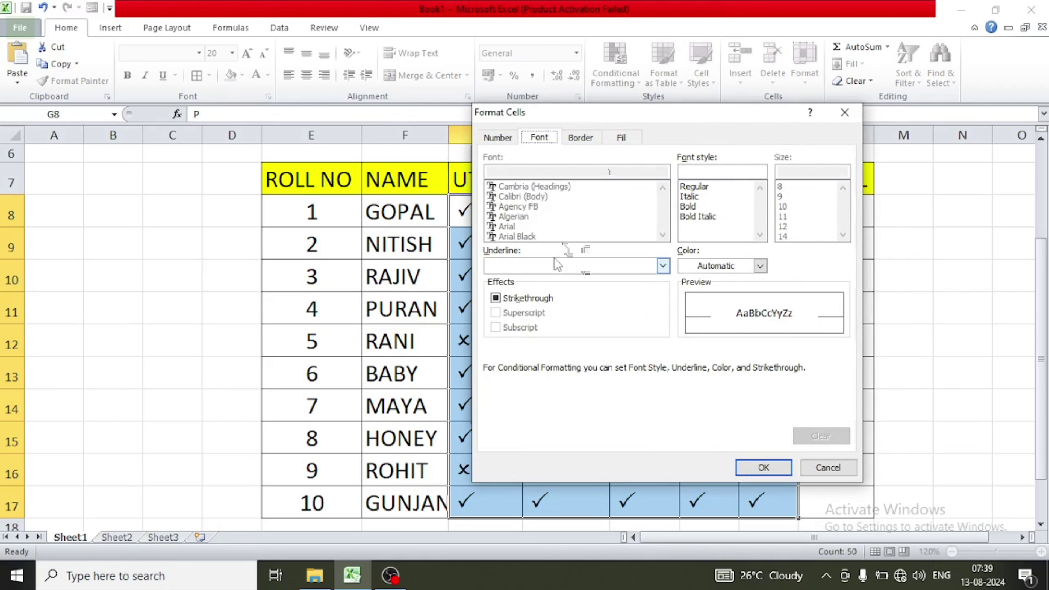
pyautogui.click(760, 267)
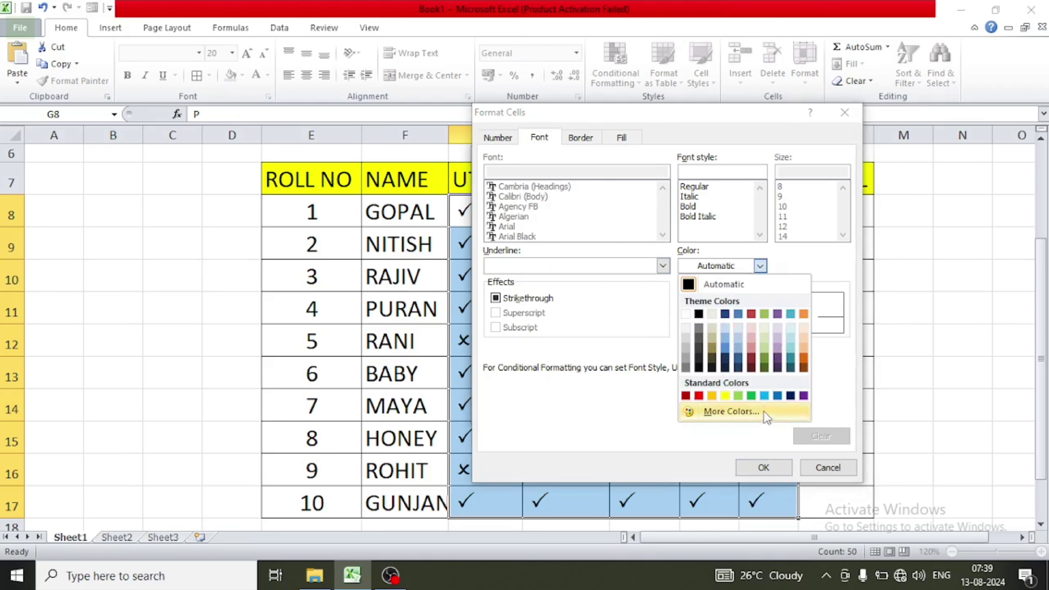
pyautogui.click(751, 396)
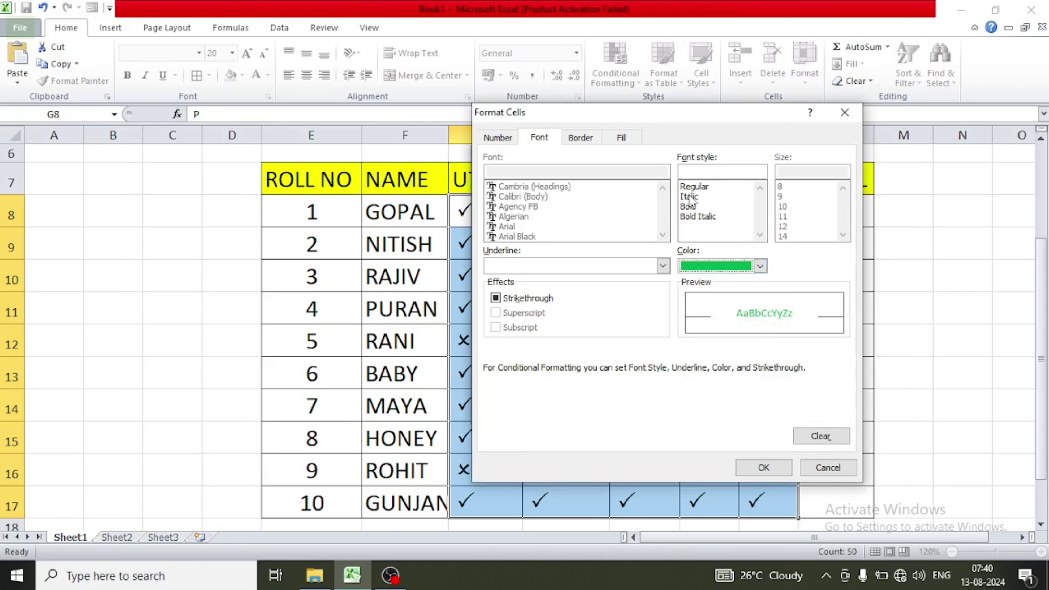
pyautogui.click(688, 206)
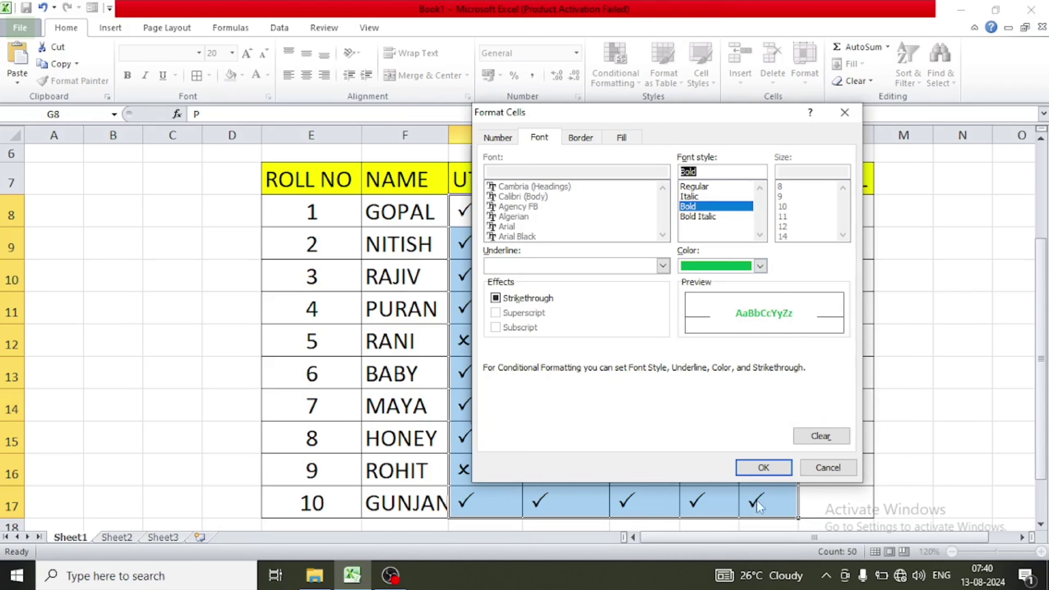
pyautogui.click(759, 471)
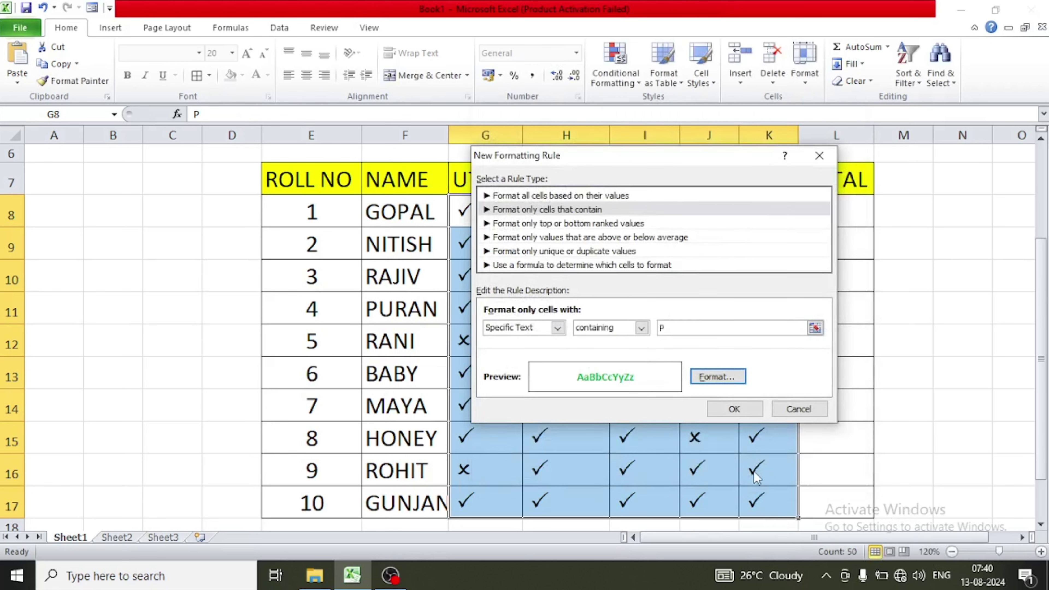
pyautogui.click(740, 414)
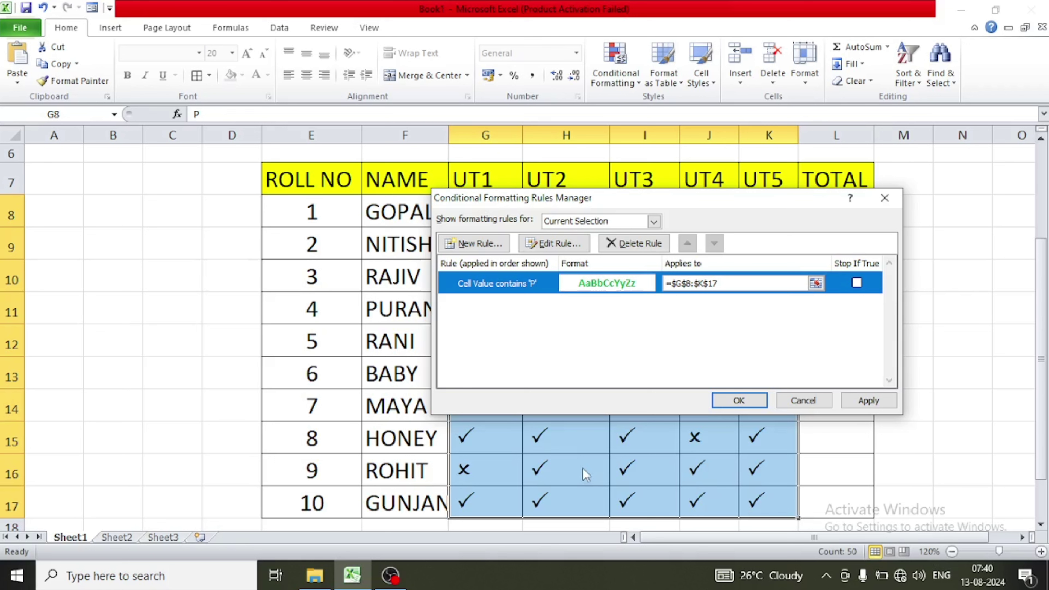
# Add a second rule giving cells containing O in G8:K17 red bold text
pyautogui.click(477, 249)
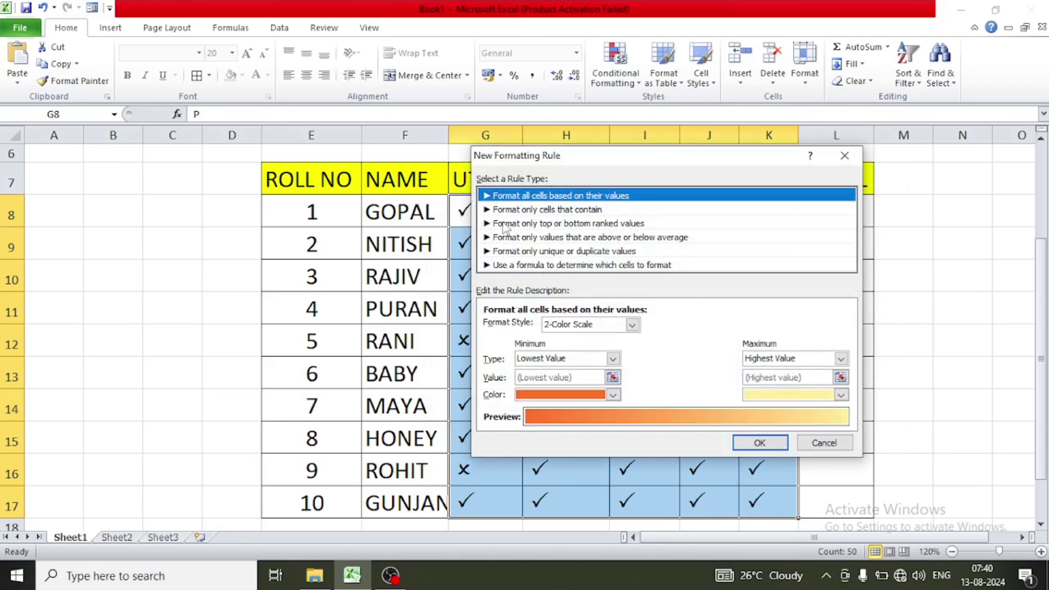
pyautogui.click(513, 210)
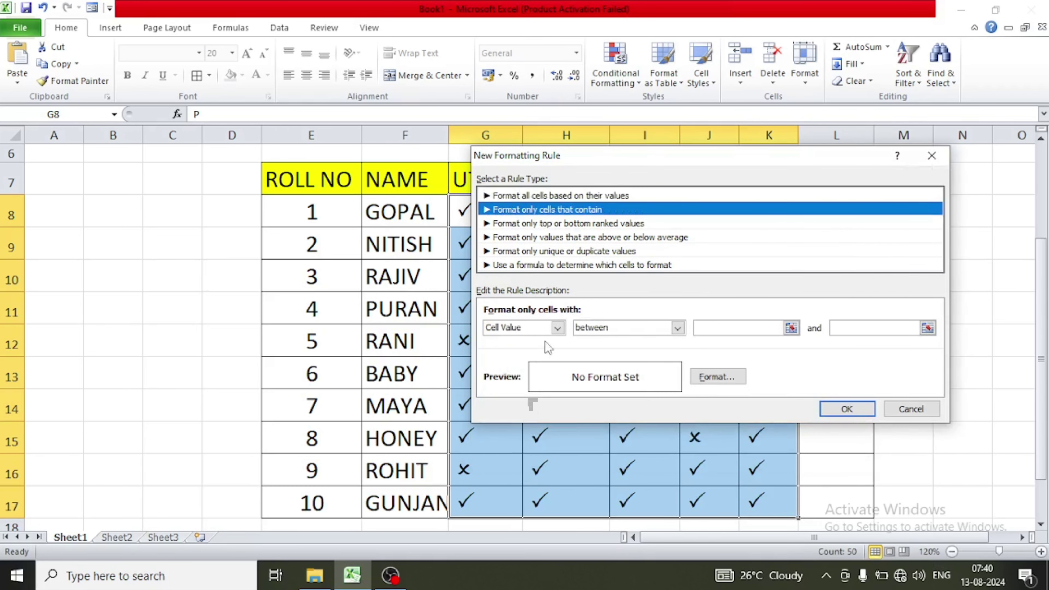
pyautogui.click(562, 331)
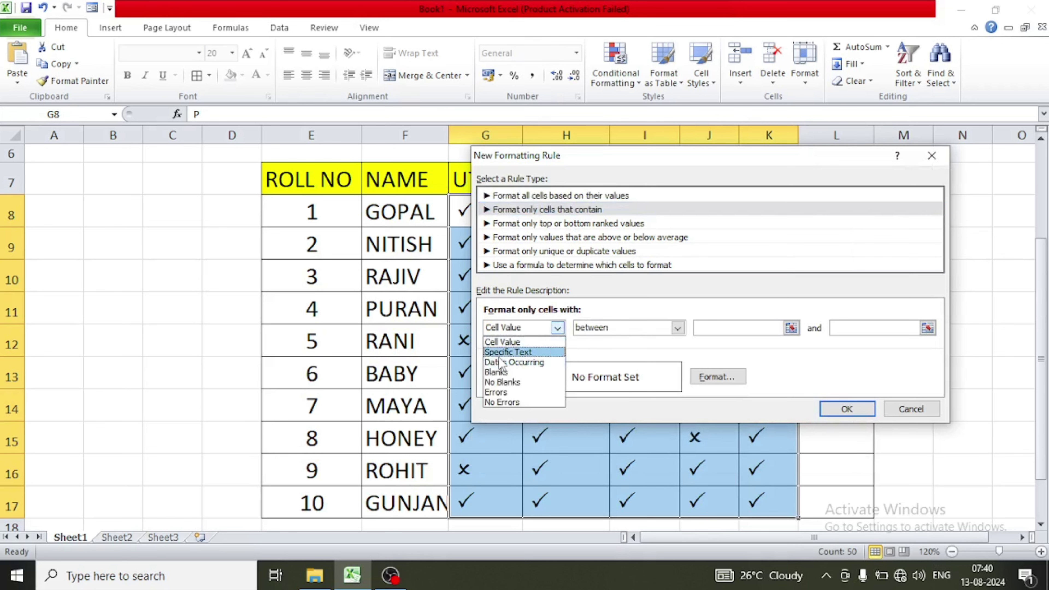
pyautogui.click(508, 355)
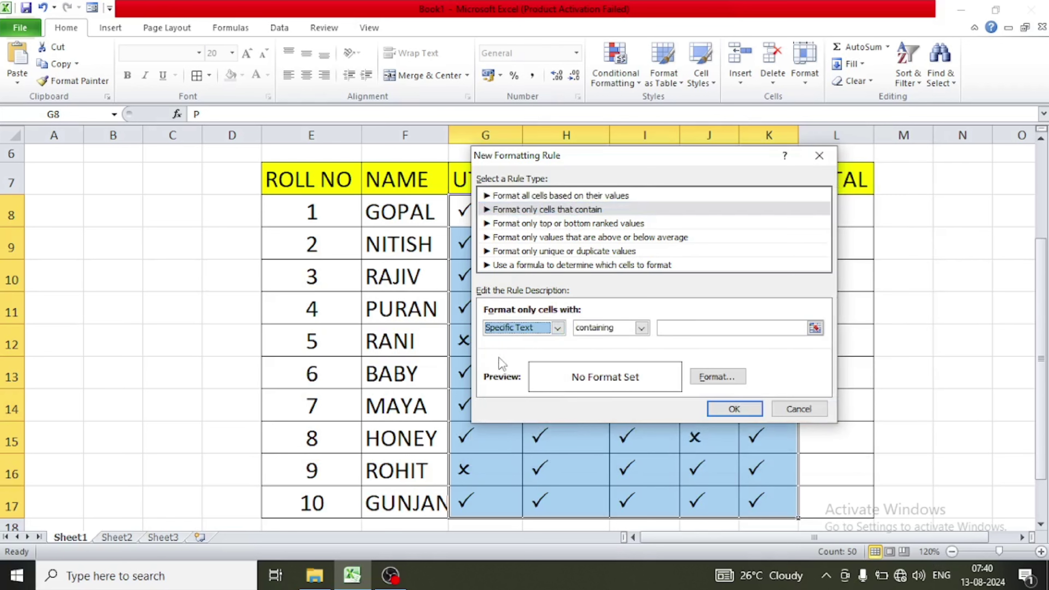
pyautogui.click(682, 331)
pyautogui.write('O')
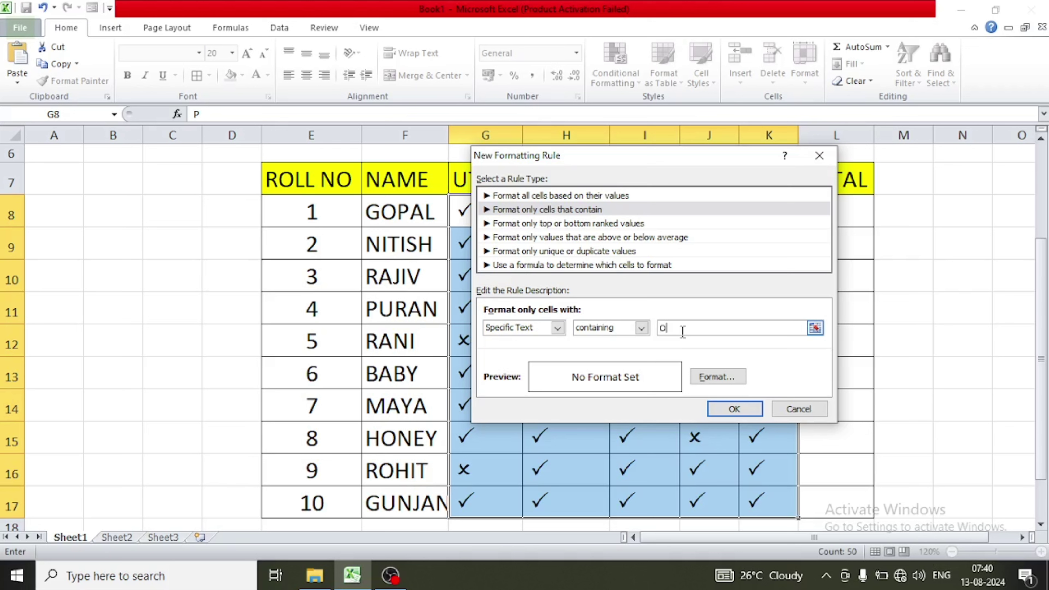
pyautogui.click(709, 377)
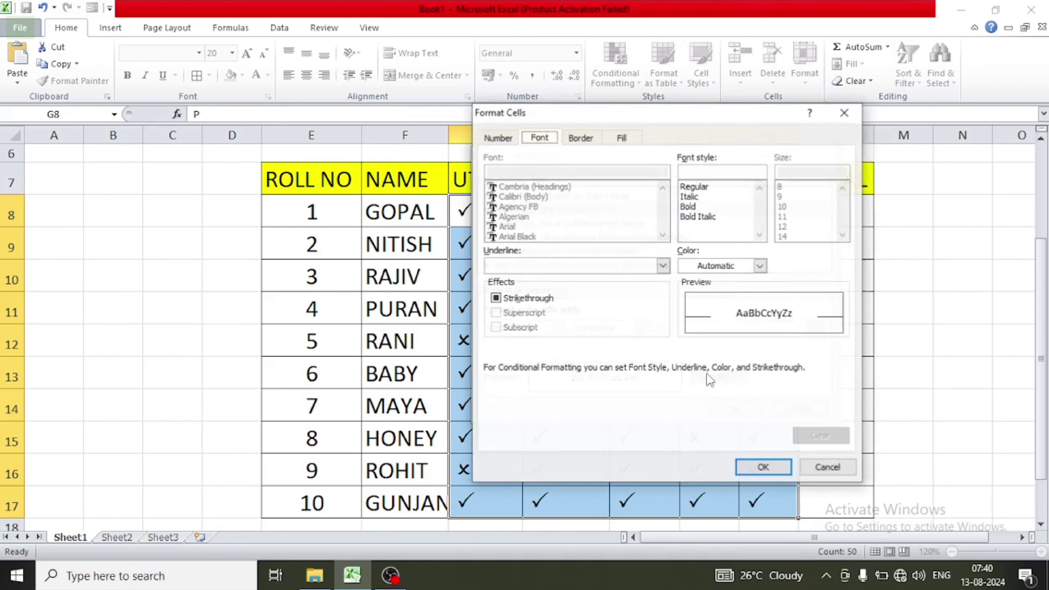
pyautogui.click(760, 266)
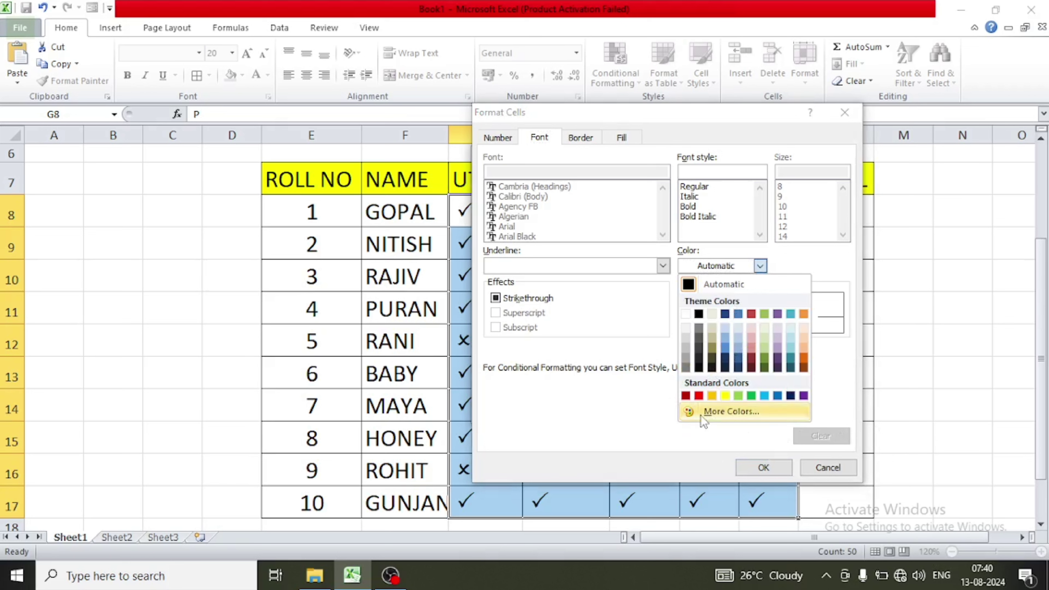
pyautogui.click(699, 396)
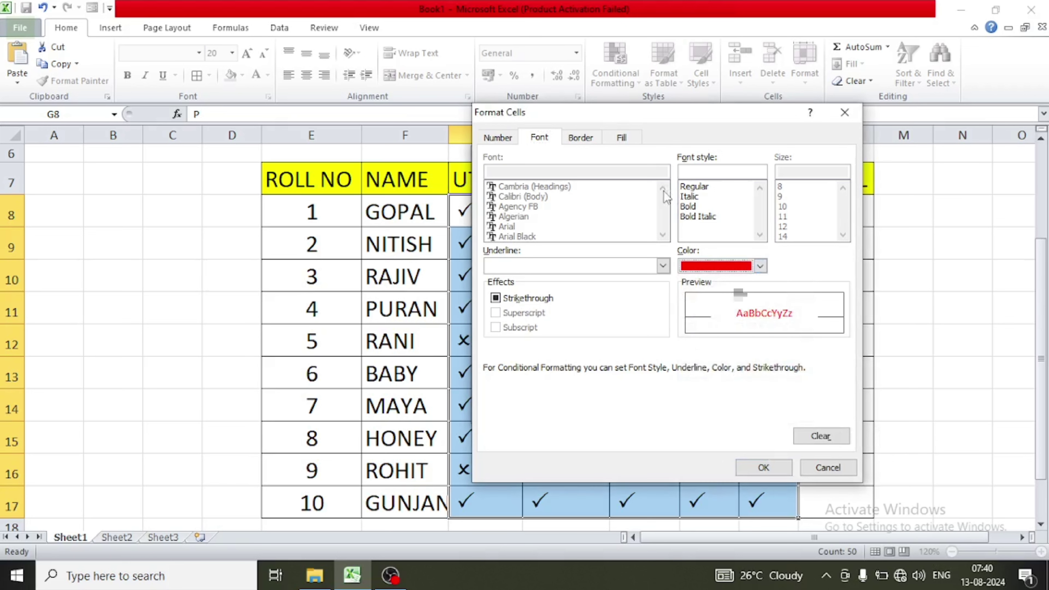
pyautogui.click(694, 208)
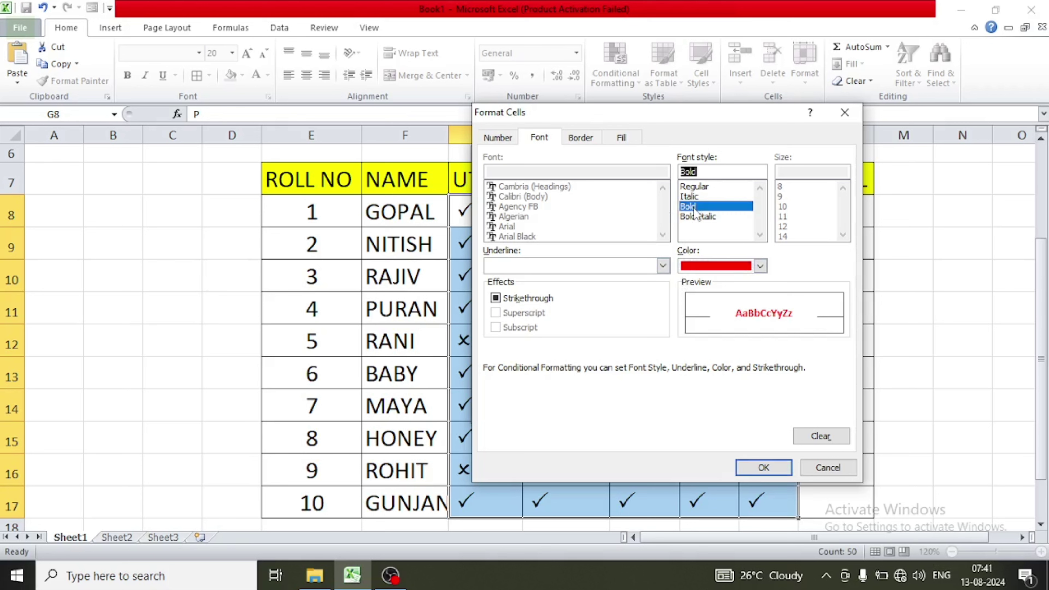
pyautogui.click(755, 469)
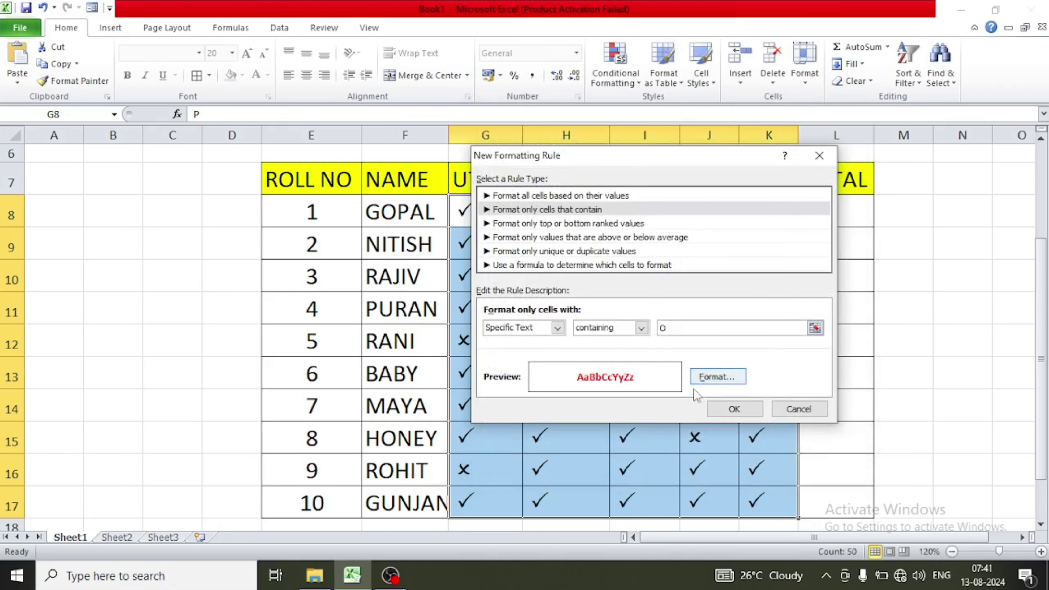
pyautogui.click(727, 409)
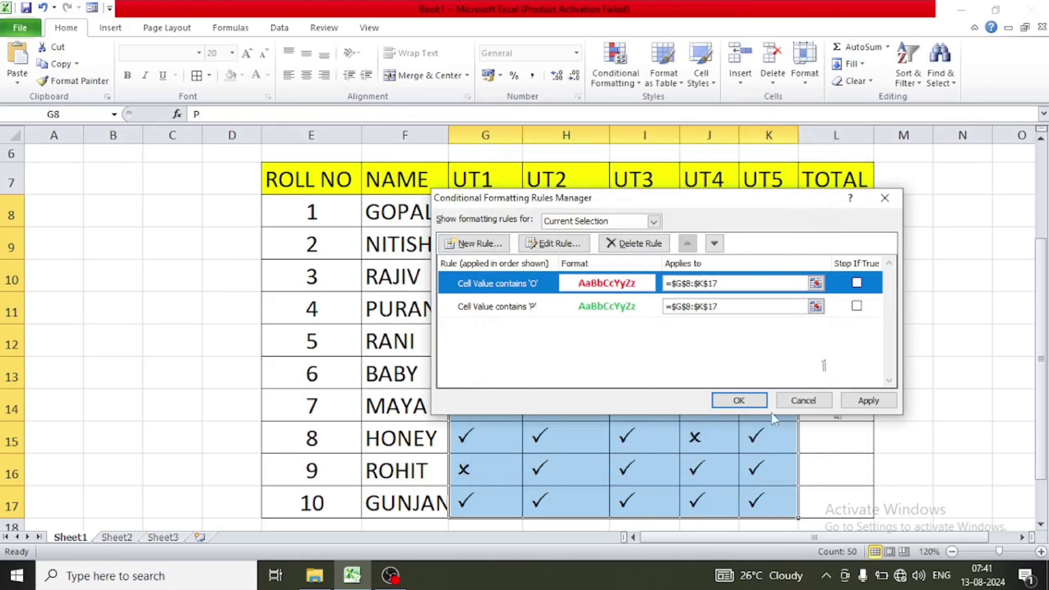
pyautogui.click(739, 400)
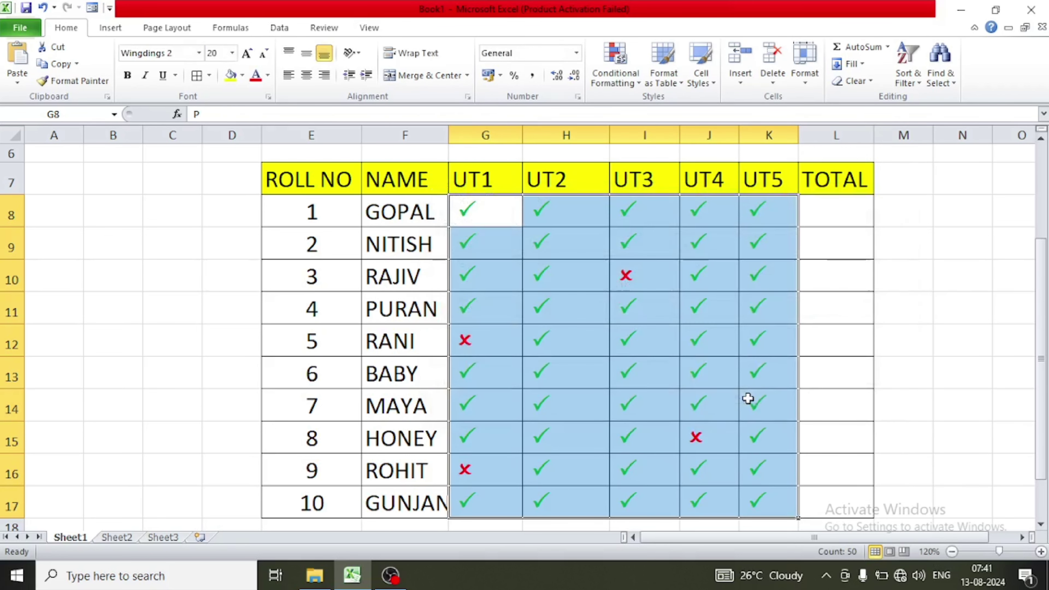
pyautogui.click(847, 375)
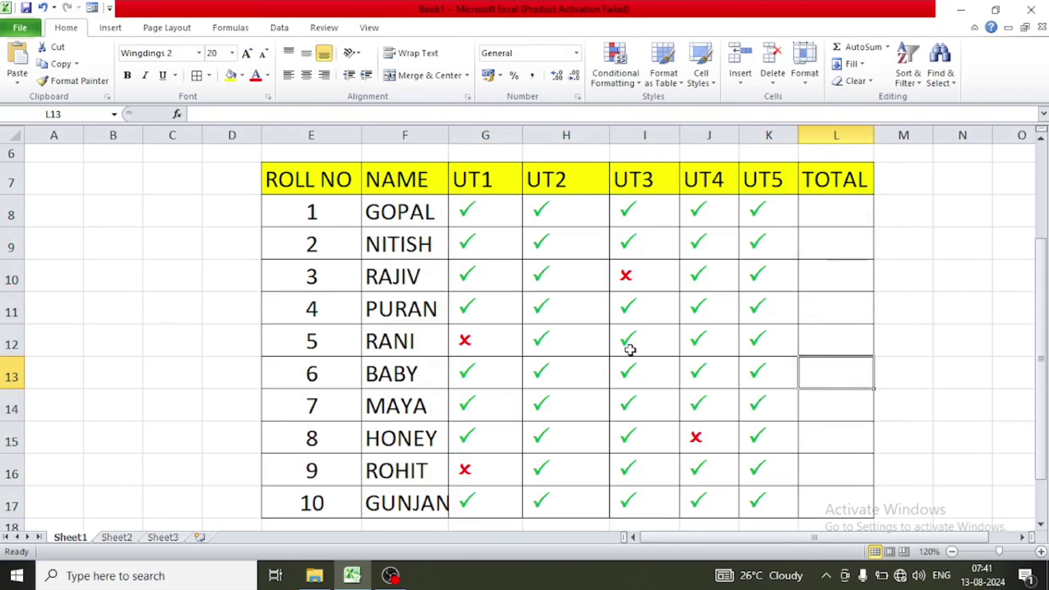
pyautogui.click(1041, 526)
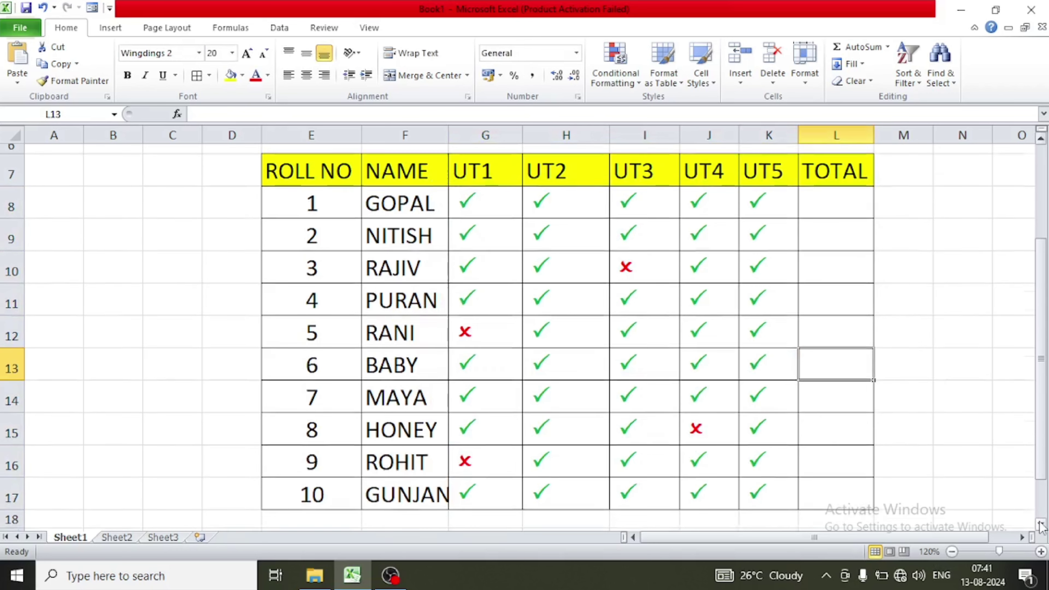
pyautogui.click(1042, 526)
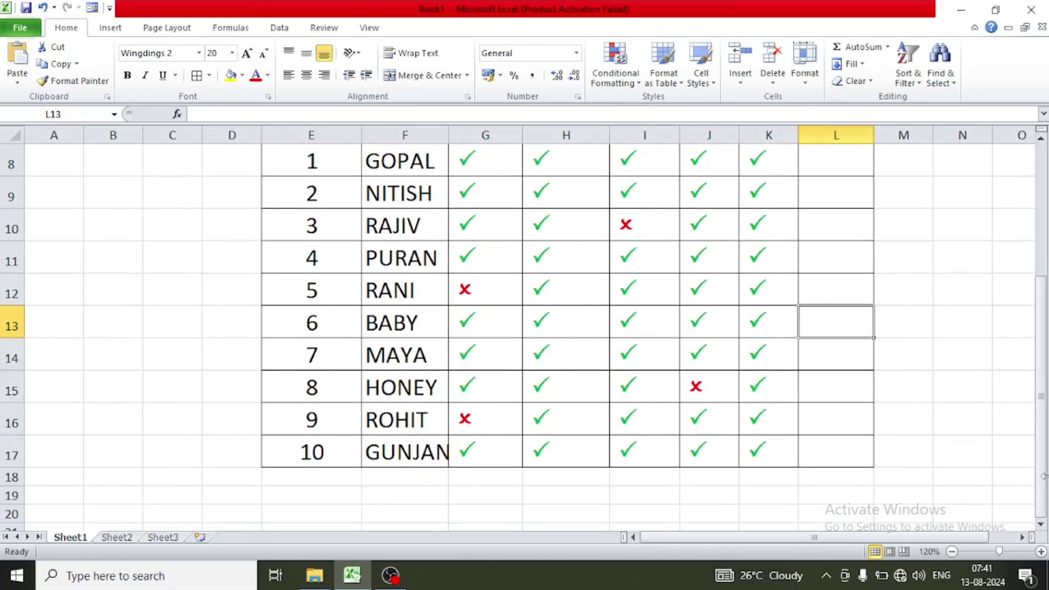
pyautogui.click(953, 552)
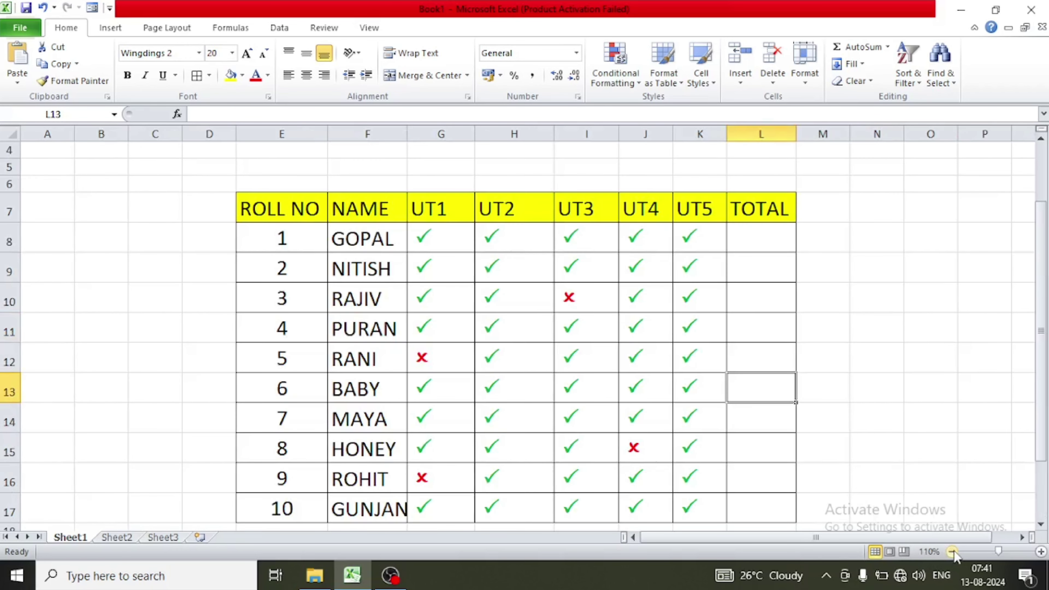
pyautogui.click(875, 329)
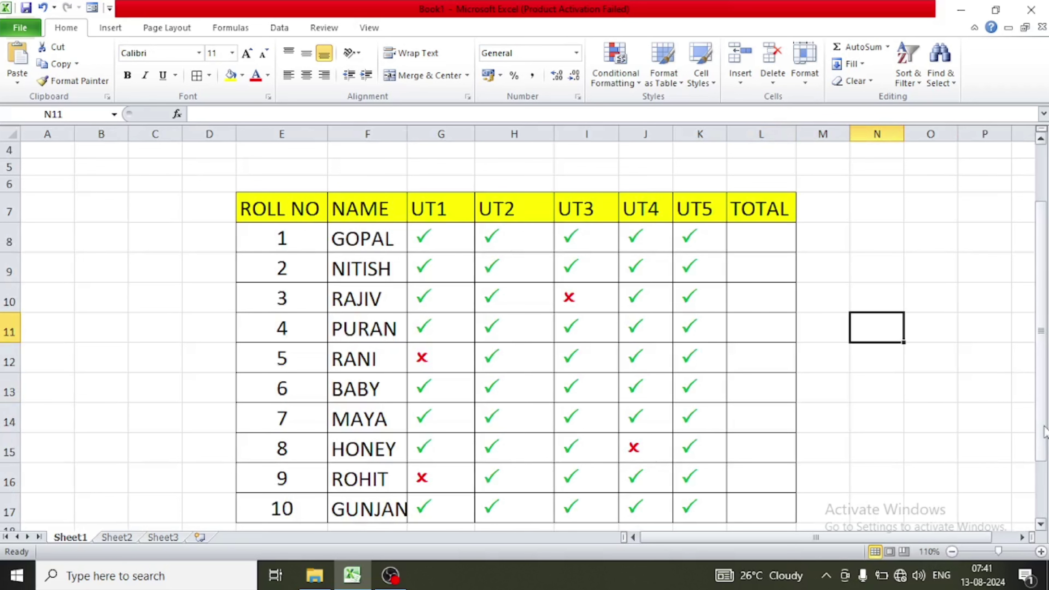
pyautogui.moveTo(1044, 433); pyautogui.dragTo(1044, 449)
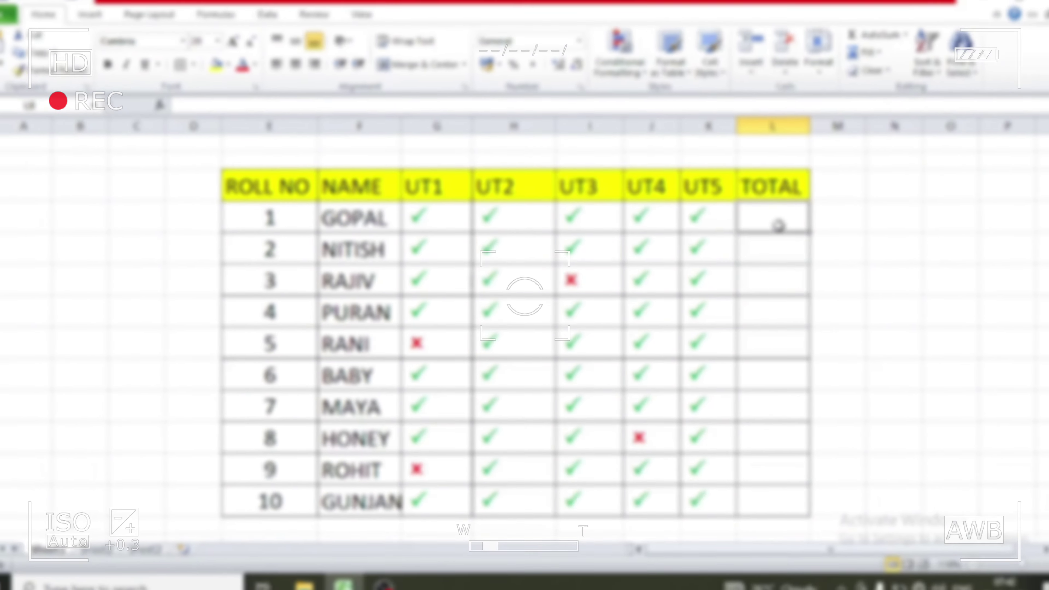
pyautogui.click(767, 229)
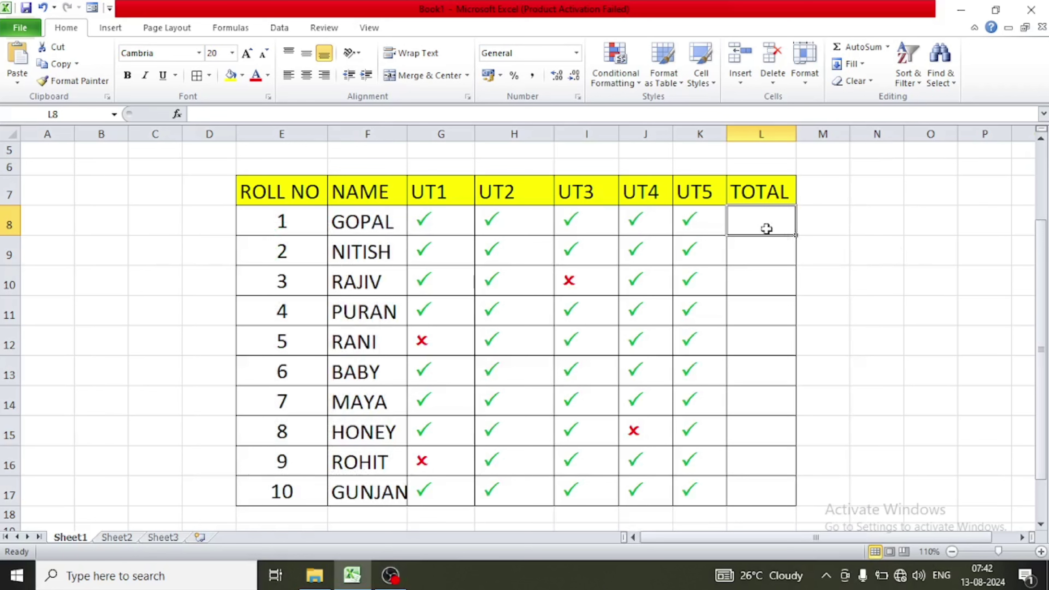
# Start a COUNTIF formula in L8 with G8:K8 as its range
pyautogui.write('=C')
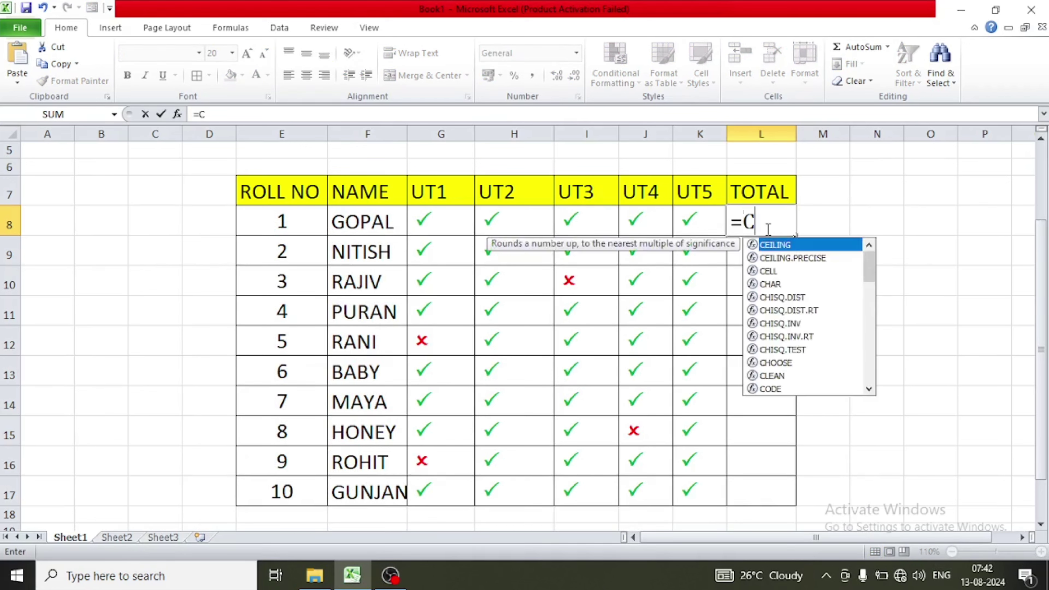
pyautogui.write('OUN')
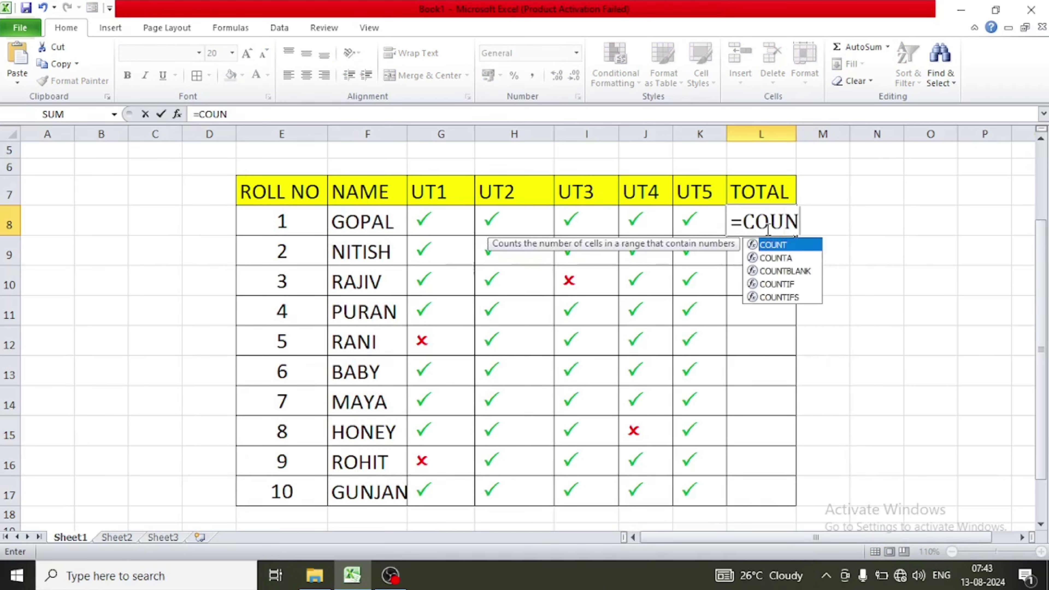
pyautogui.doubleClick(783, 286)
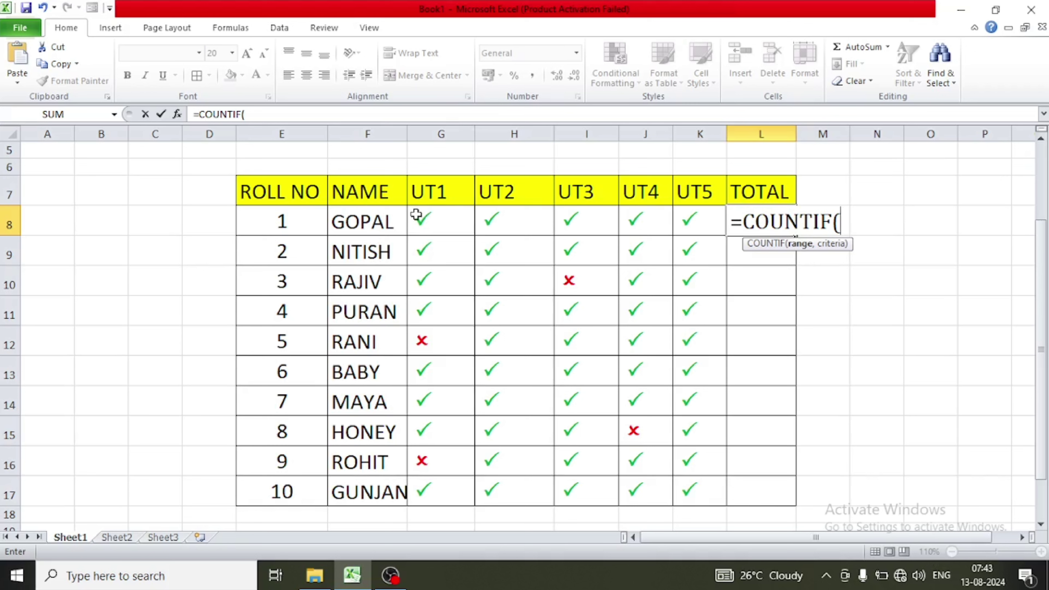
pyautogui.moveTo(416, 215); pyautogui.dragTo(534, 216)
pyautogui.moveTo(674, 218); pyautogui.dragTo(686, 213)
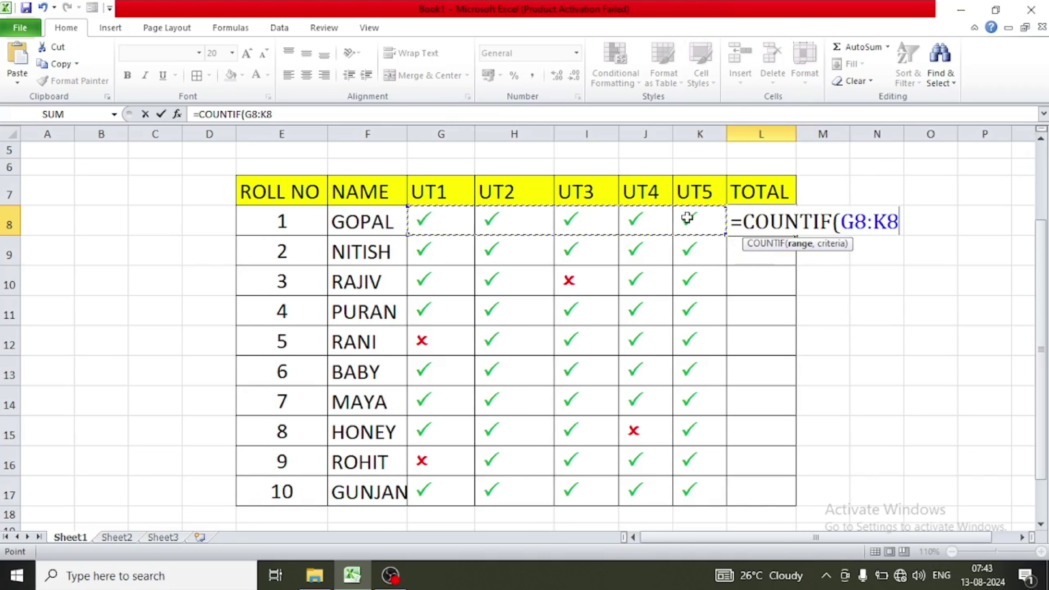
pyautogui.click(686, 213)
pyautogui.click(422, 213)
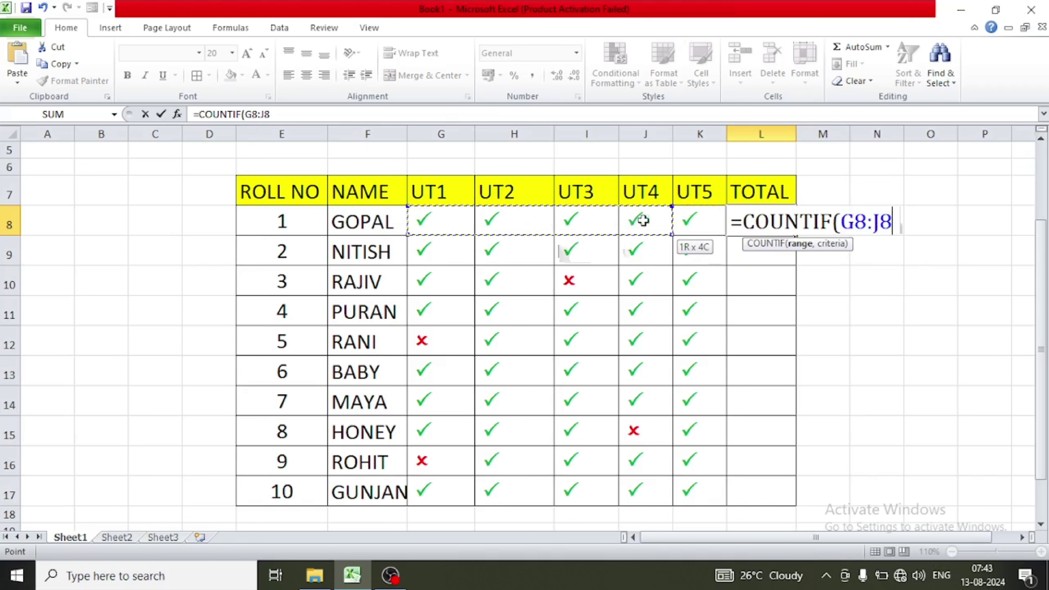
pyautogui.moveTo(421, 214); pyautogui.dragTo(685, 215)
pyautogui.click(685, 216)
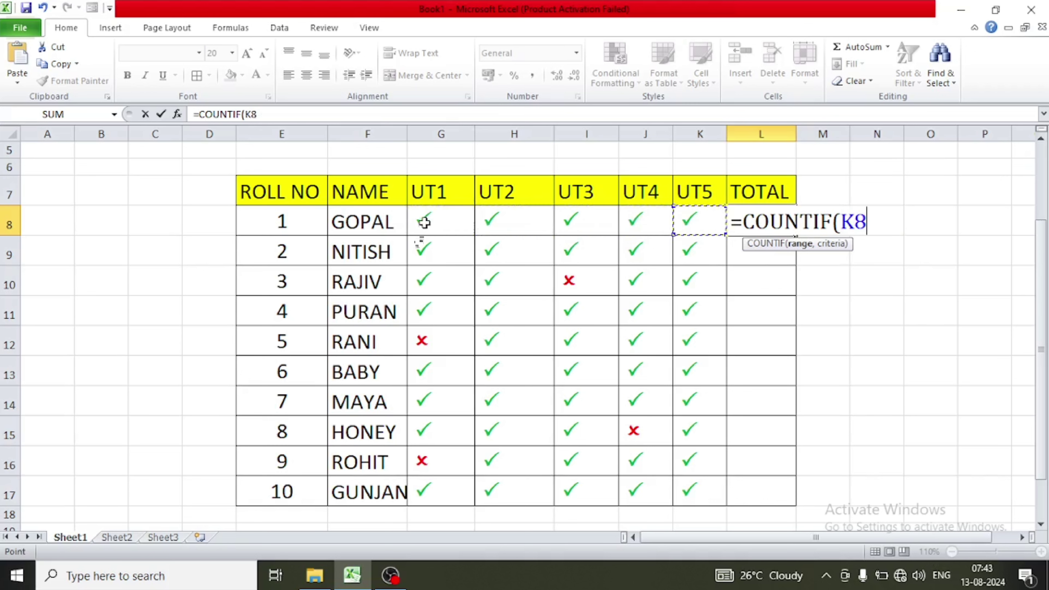
pyautogui.moveTo(423, 219); pyautogui.dragTo(700, 230)
pyautogui.click(702, 231)
pyautogui.moveTo(432, 222); pyautogui.dragTo(686, 227)
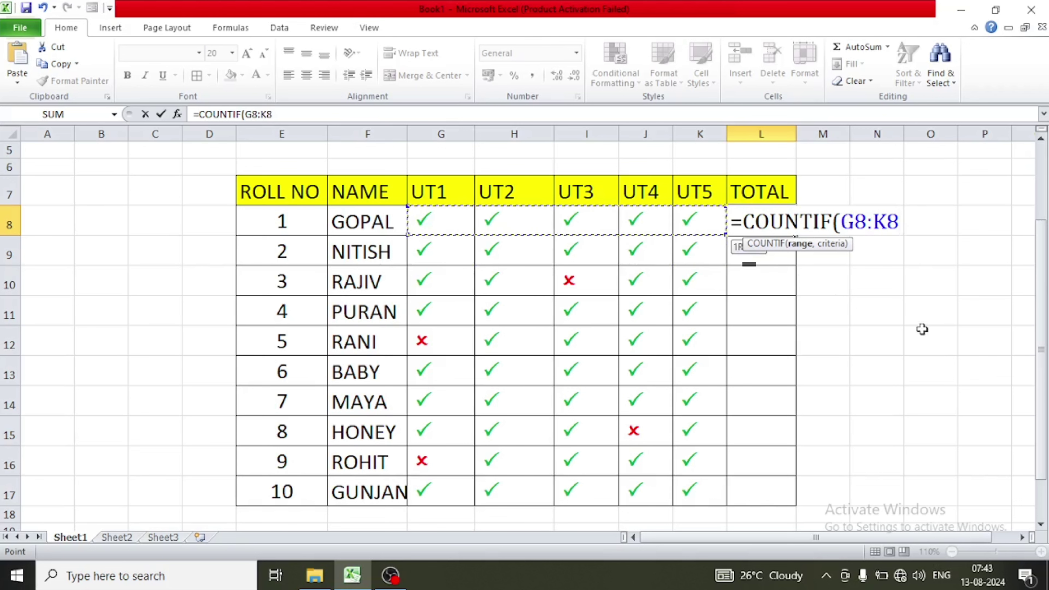
# Complete it as =COUNTIF(G8:K8,"P") so L8 shows 5
pyautogui.write(',"P')
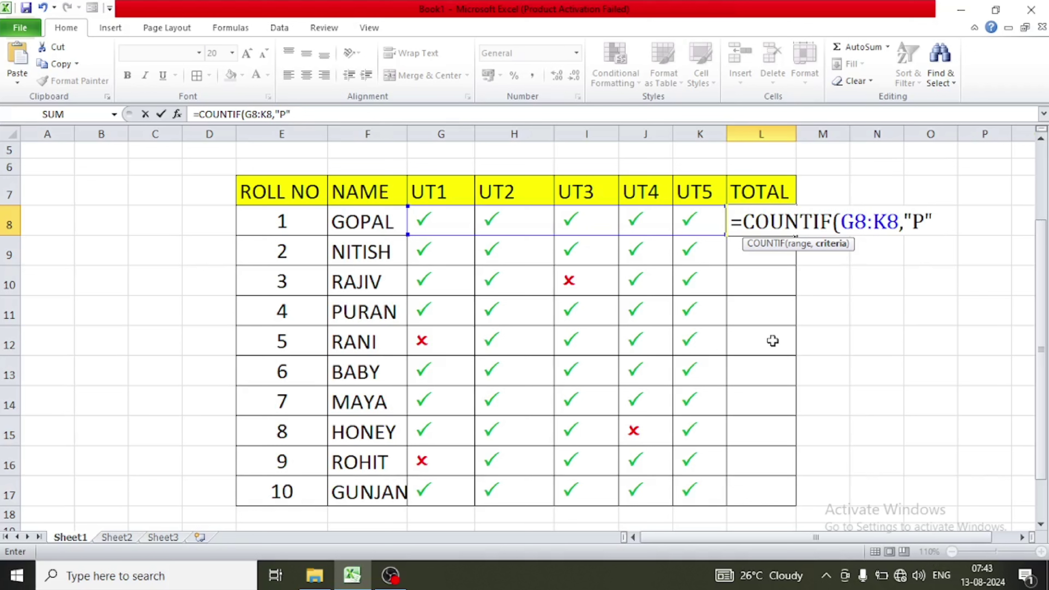
pyautogui.press('Return')
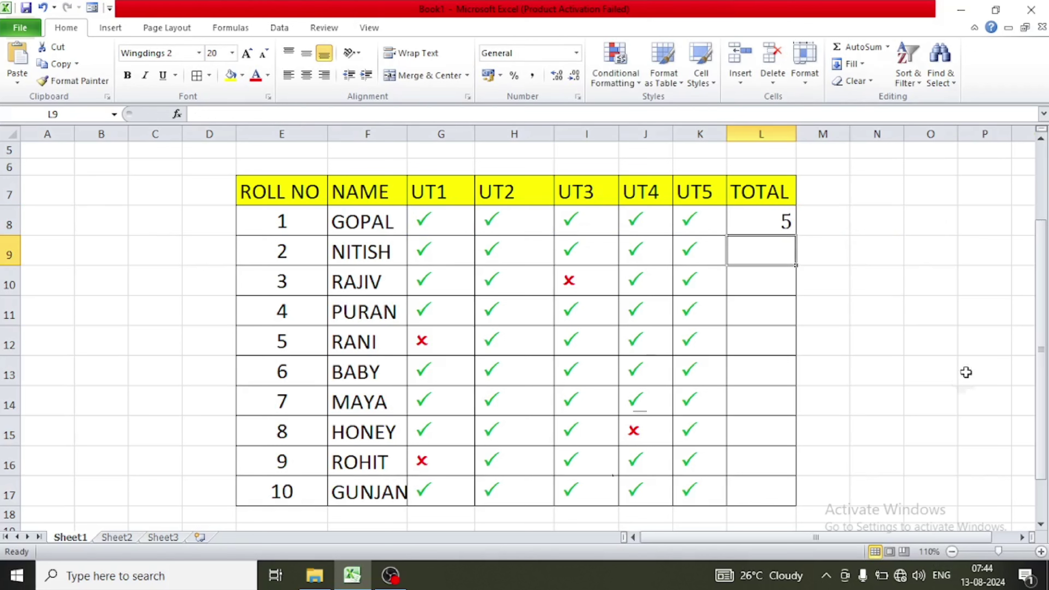
pyautogui.click(969, 345)
pyautogui.click(776, 214)
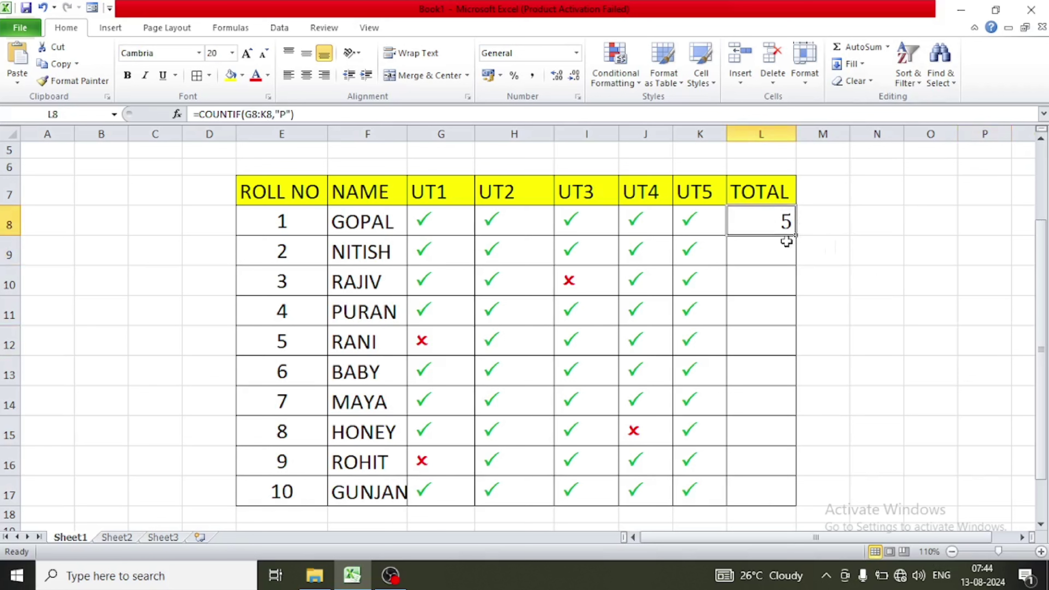
# Copy L8's COUNTIF down to L17, giving totals 5,5,4,5,4,5,5,4,4,5
pyautogui.moveTo(797, 236); pyautogui.dragTo(789, 498)
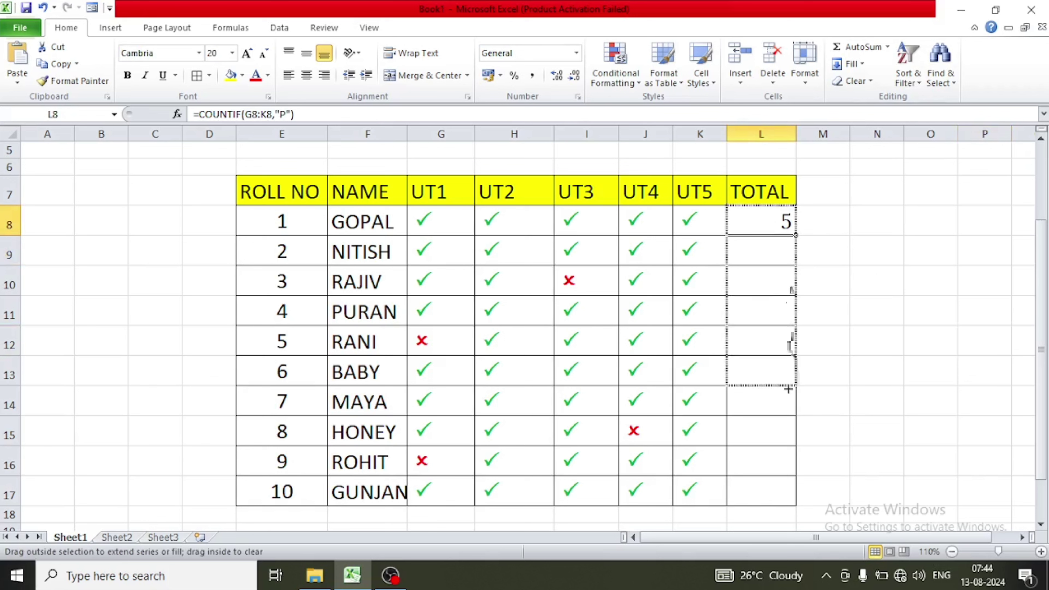
pyautogui.click(880, 300)
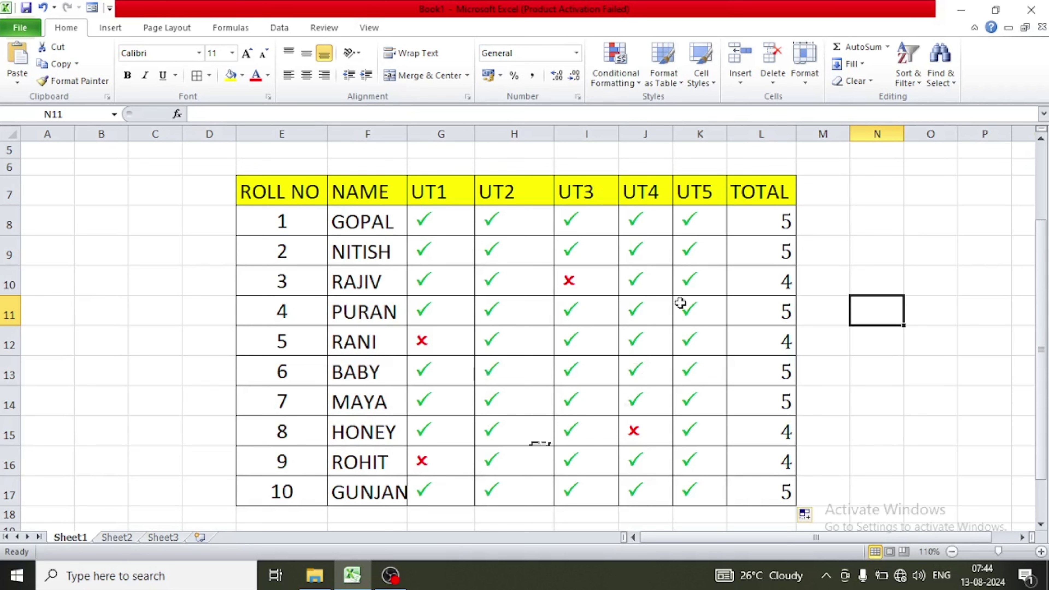
pyautogui.moveTo(1043, 459); pyautogui.dragTo(1043, 460)
pyautogui.click(907, 348)
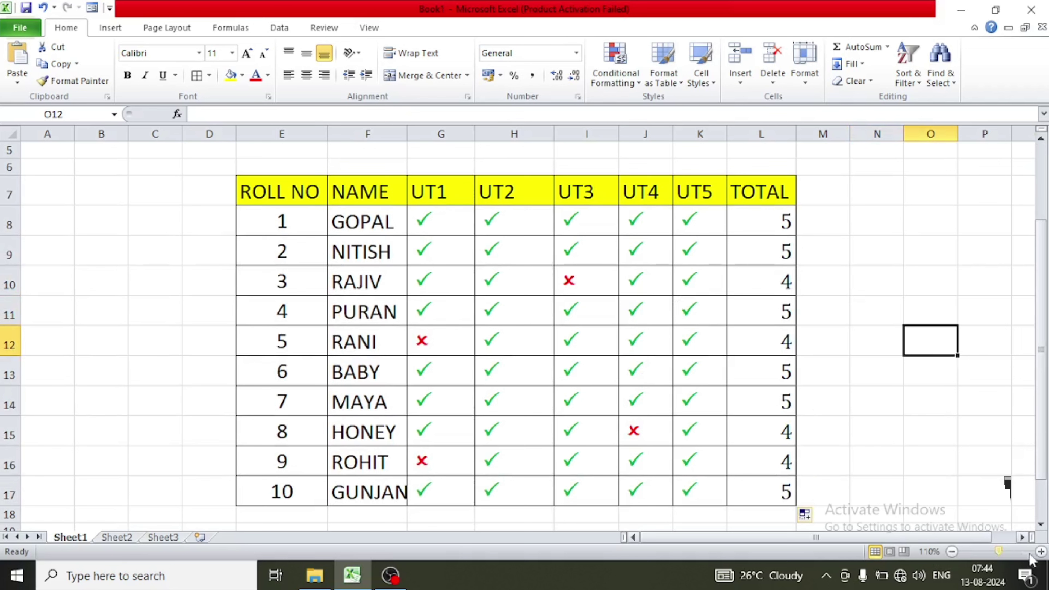
pyautogui.click(1042, 525)
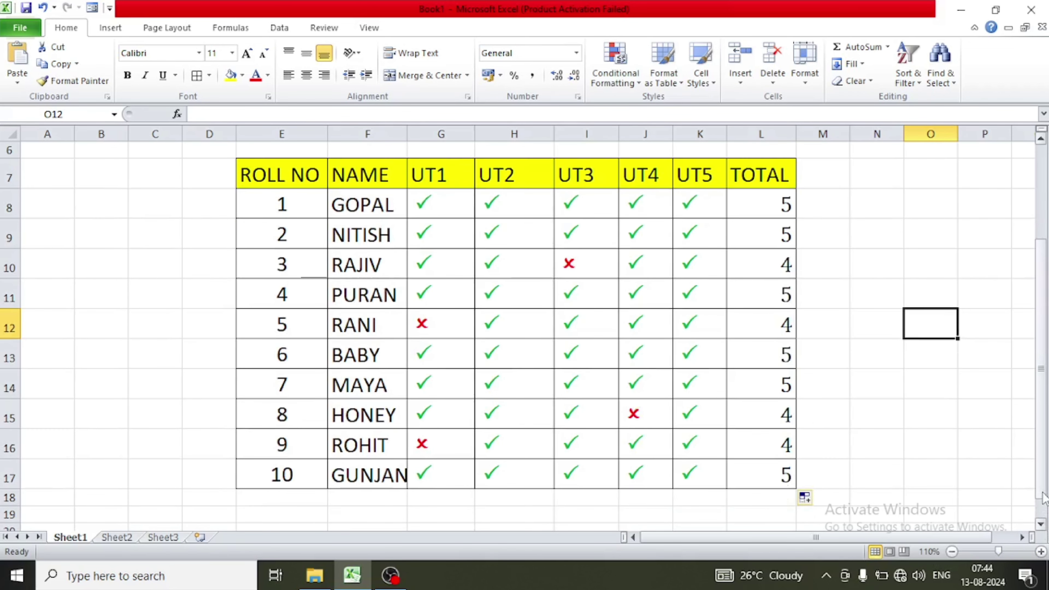
pyautogui.click(1042, 524)
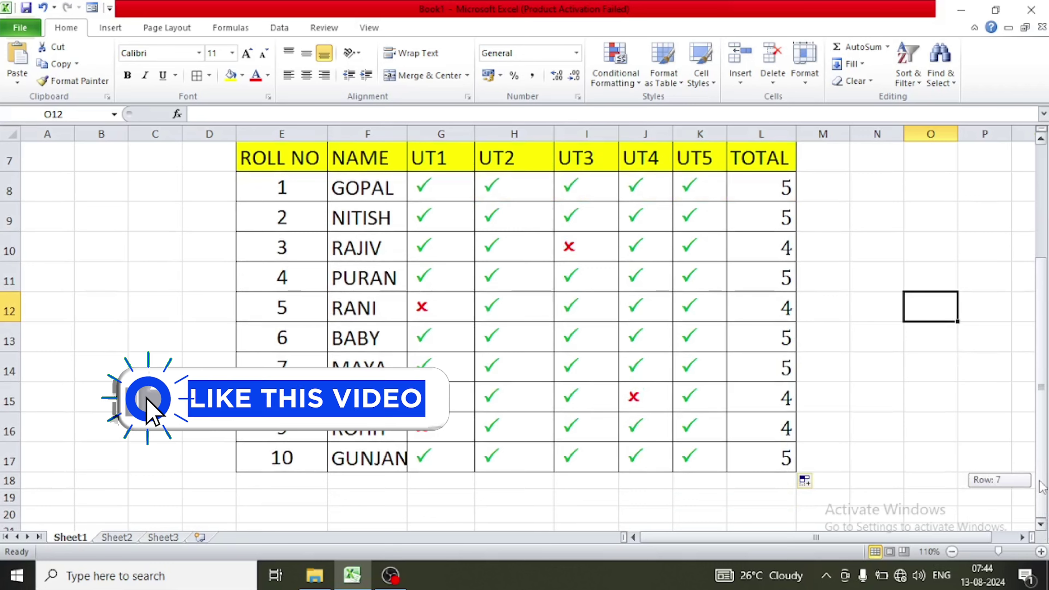
pyautogui.moveTo(1042, 441); pyautogui.dragTo(1018, 329)
pyautogui.click(932, 318)
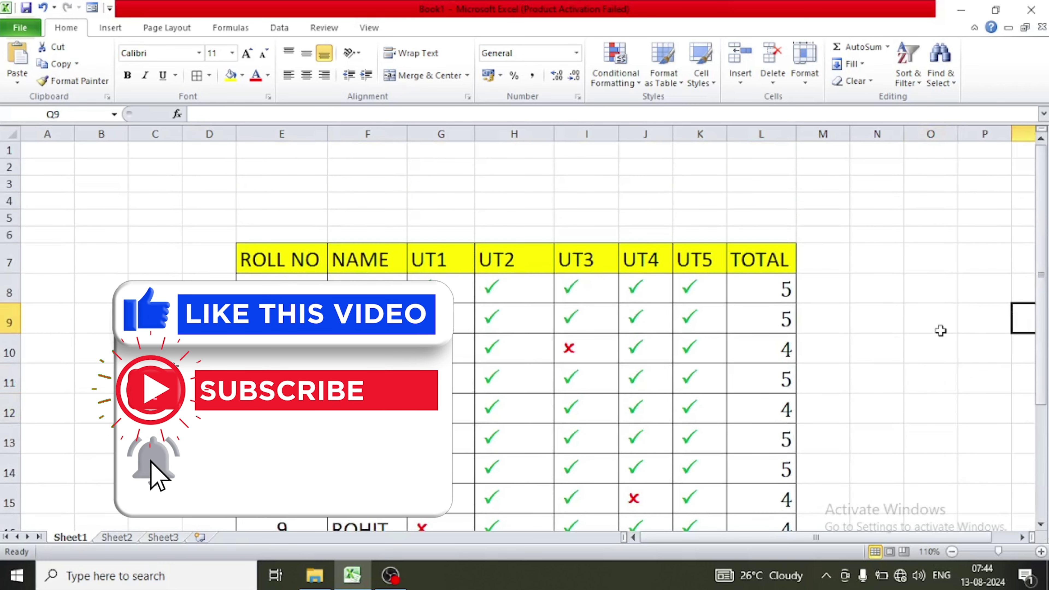
pyautogui.moveTo(1042, 392); pyautogui.dragTo(1042, 448)
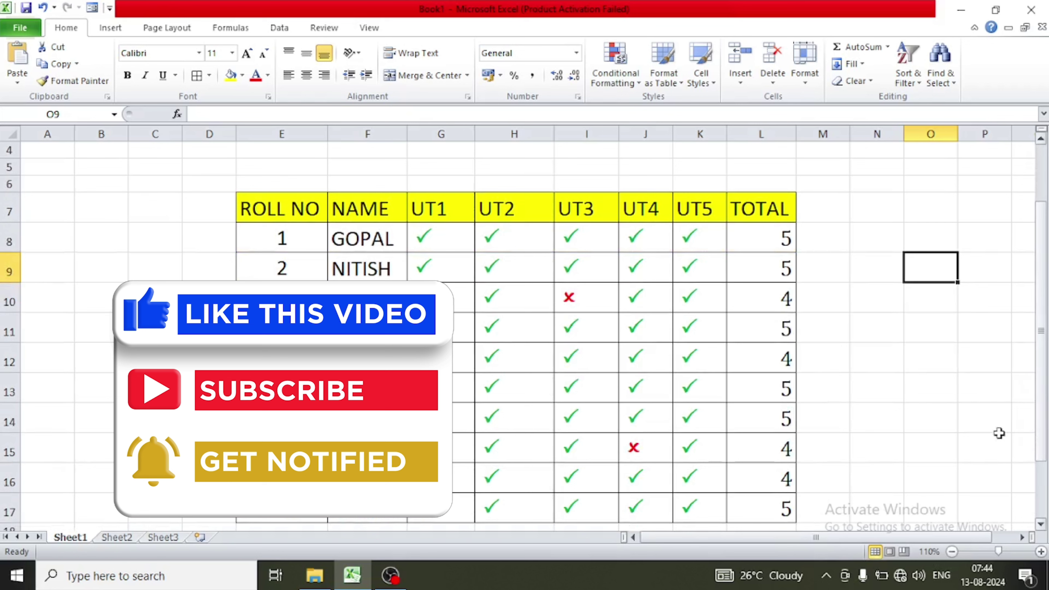
pyautogui.click(921, 352)
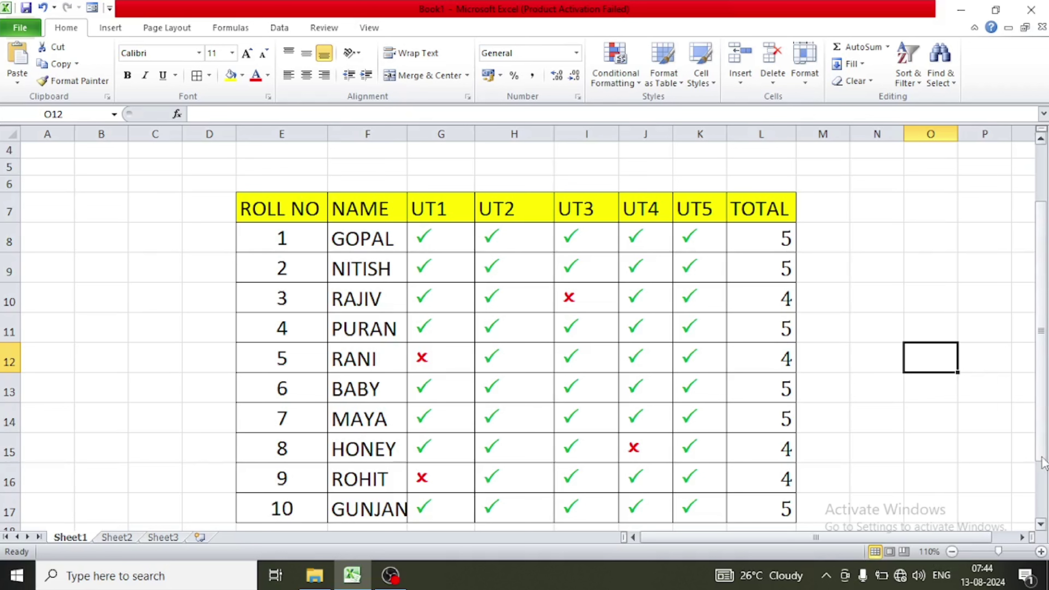
pyautogui.moveTo(1044, 463); pyautogui.dragTo(1043, 473)
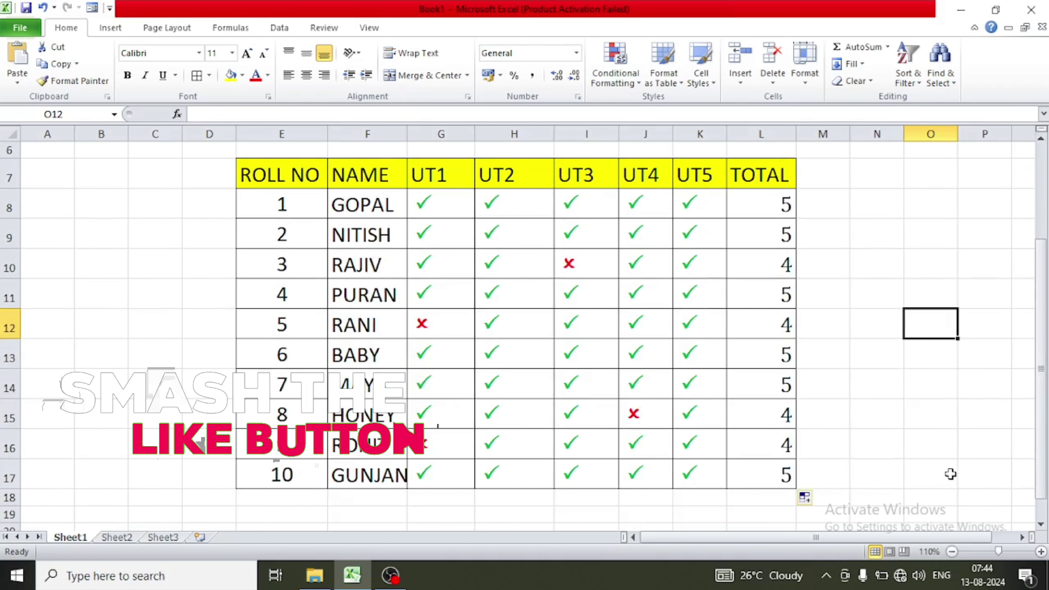